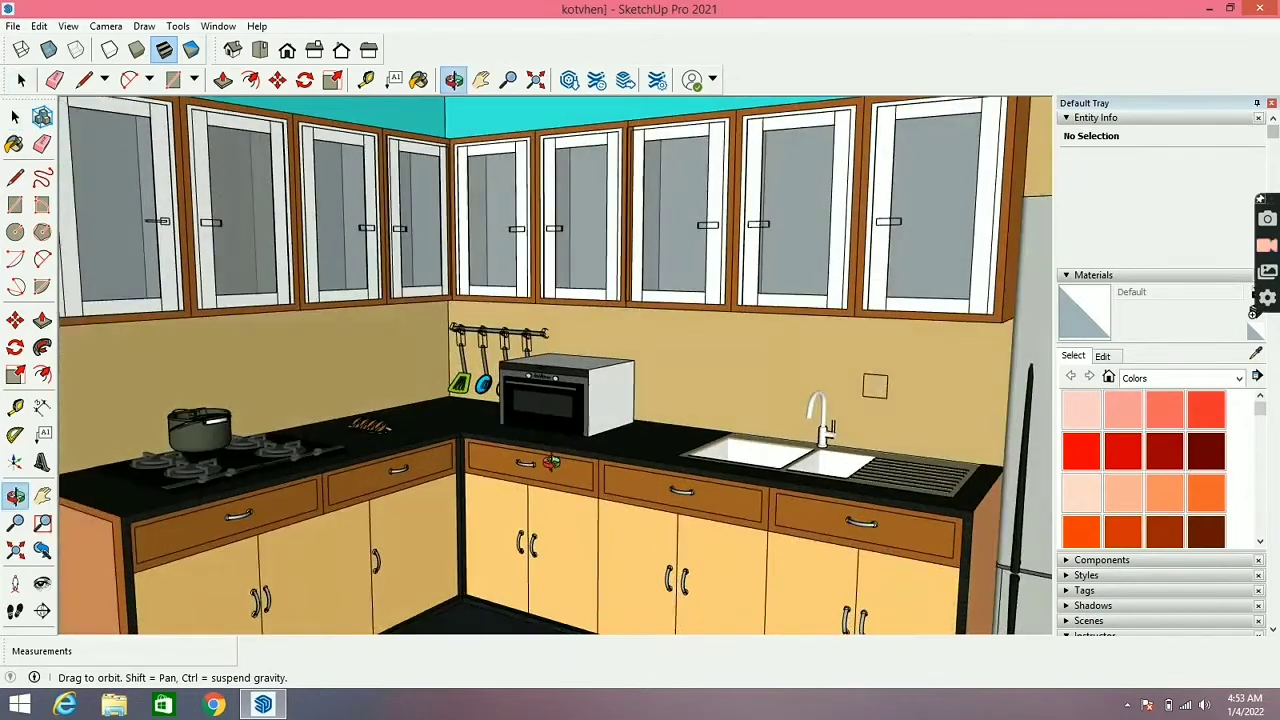
# Show the Stone material collection
pyautogui.scroll(-3, 555, 465)
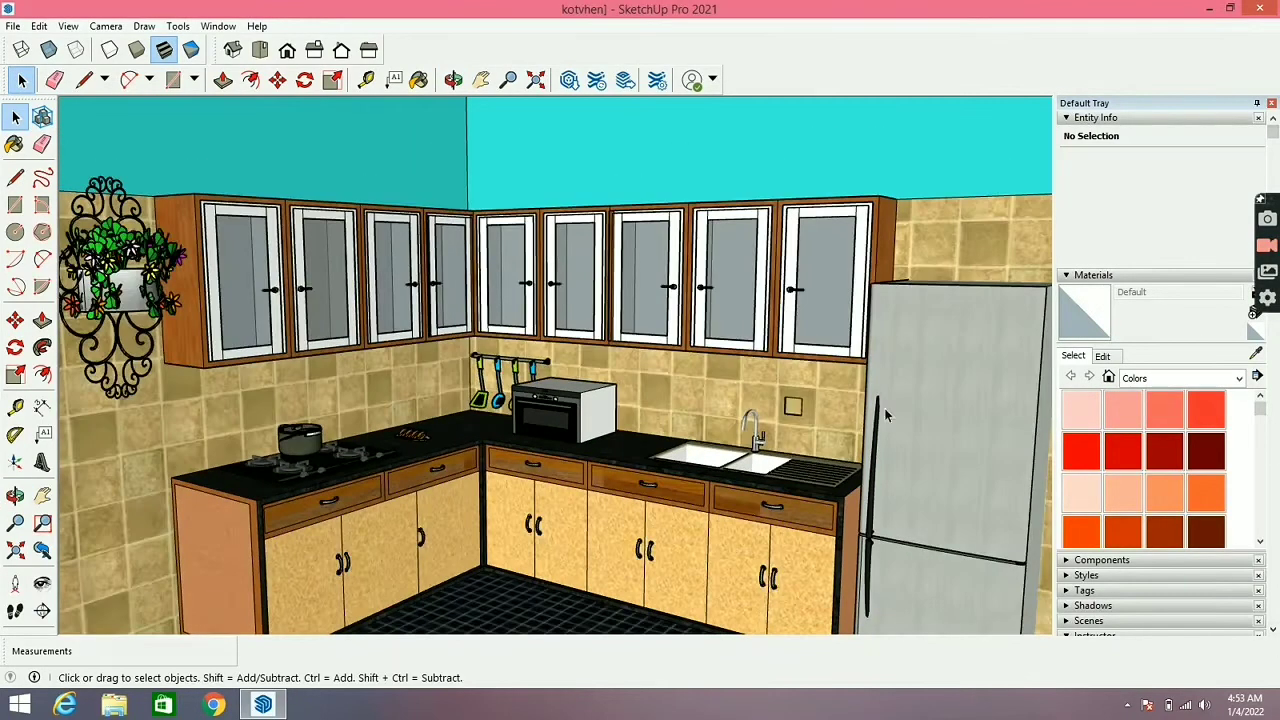
pyautogui.click(1240, 378)
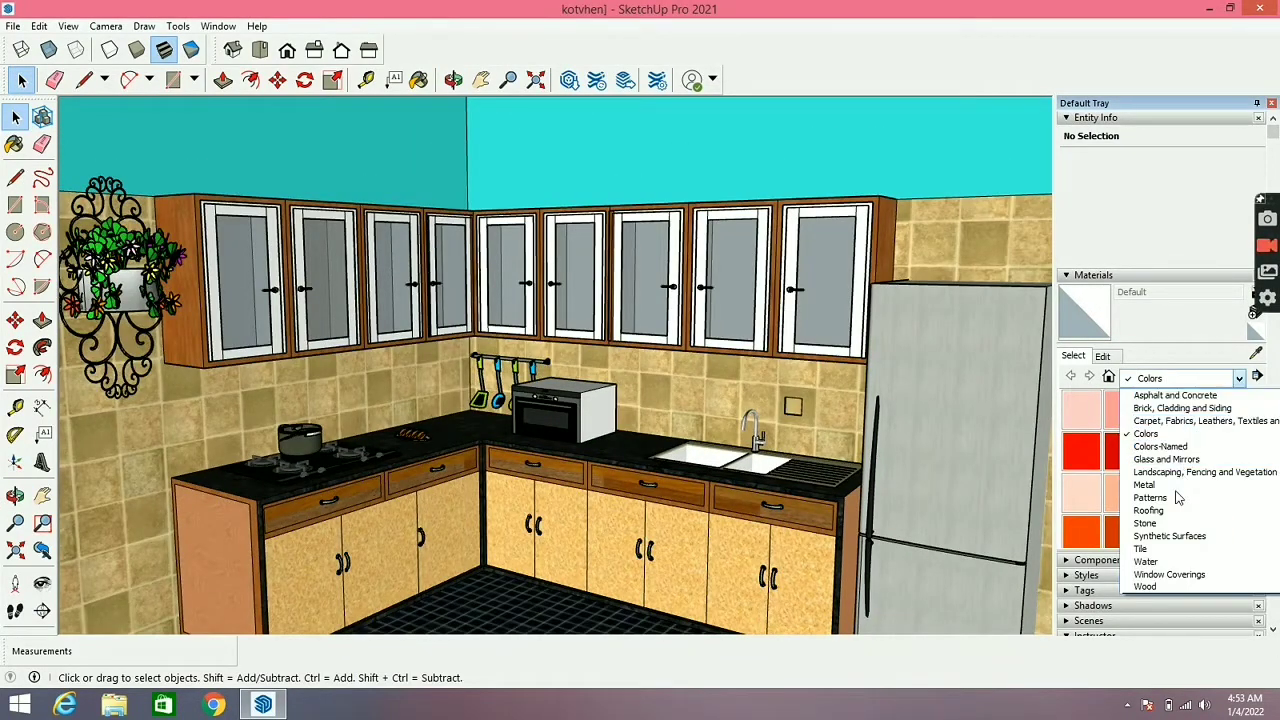
pyautogui.click(1150, 524)
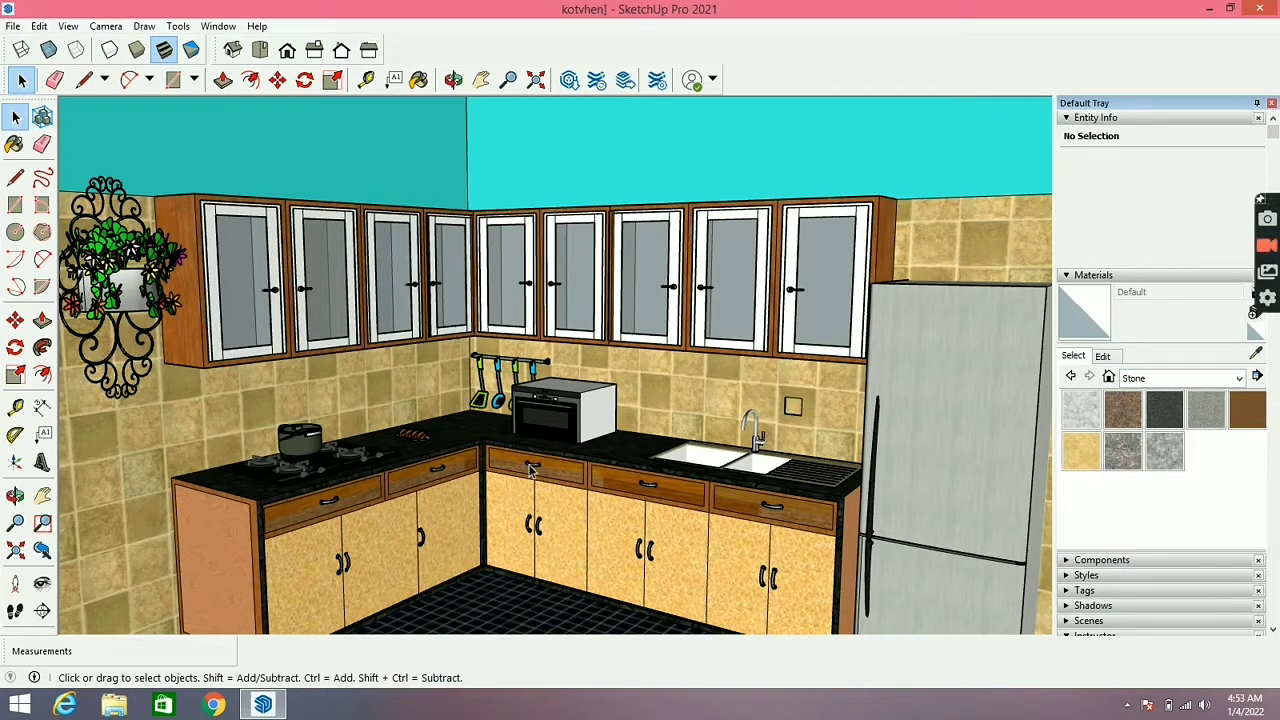
# Try to paint the kitchen countertop with Granite Dark Gray, and put the default material back on the affected faces
pyautogui.click(1166, 410)
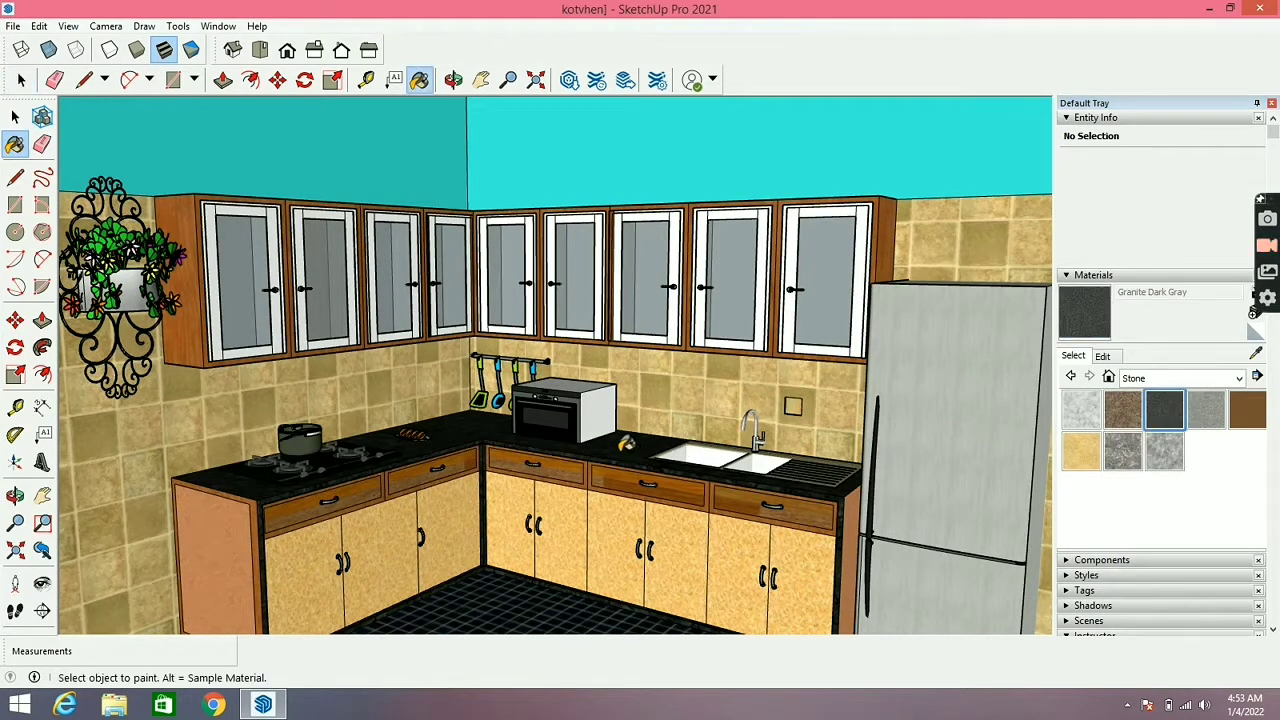
pyautogui.moveTo(615, 450); pyautogui.dragTo(615, 490, button='middle')
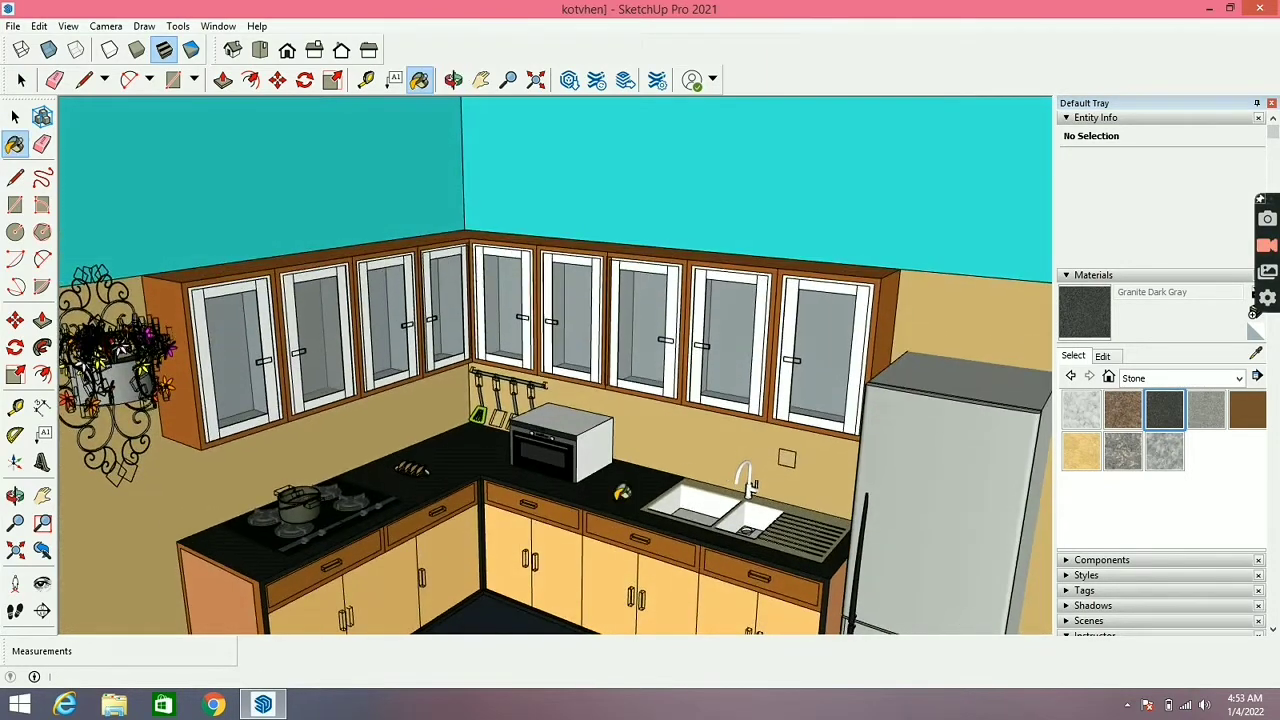
pyautogui.click(625, 487)
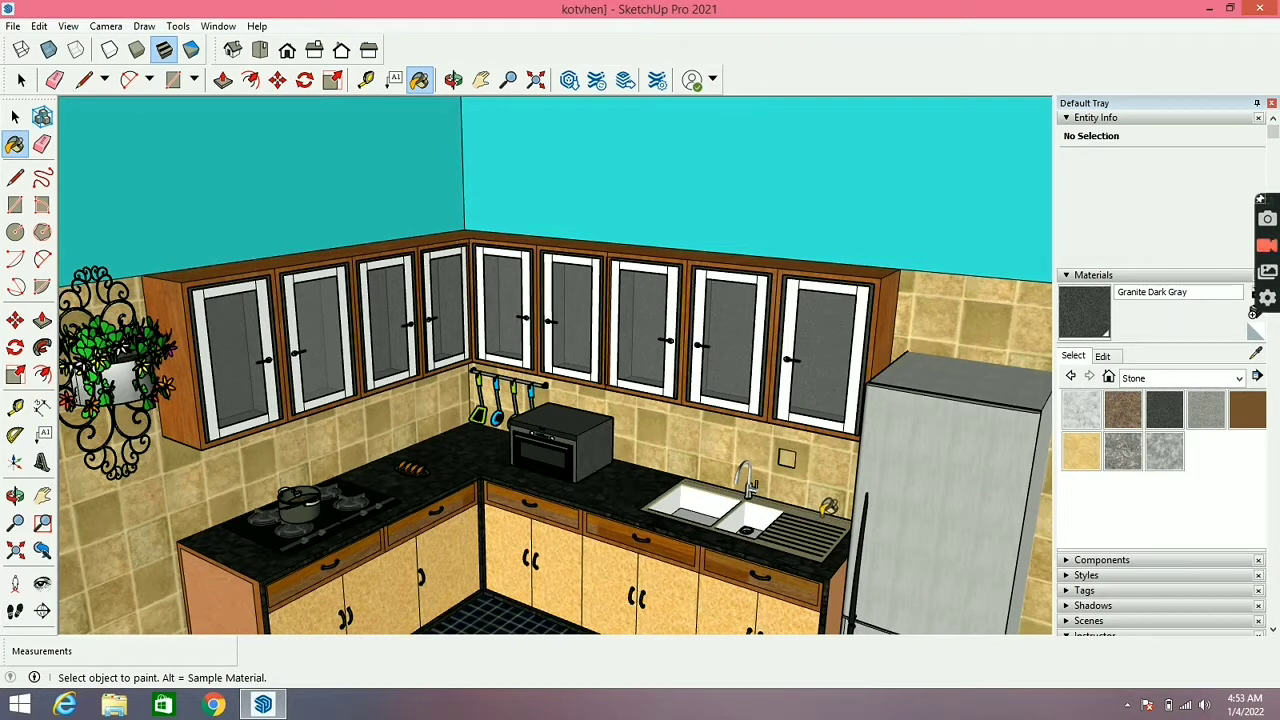
pyautogui.keyDown('alt'); pyautogui.click(957, 435); pyautogui.keyUp('alt')
pyautogui.keyDown('ctrl'); pyautogui.click(848, 418); pyautogui.keyUp('ctrl')
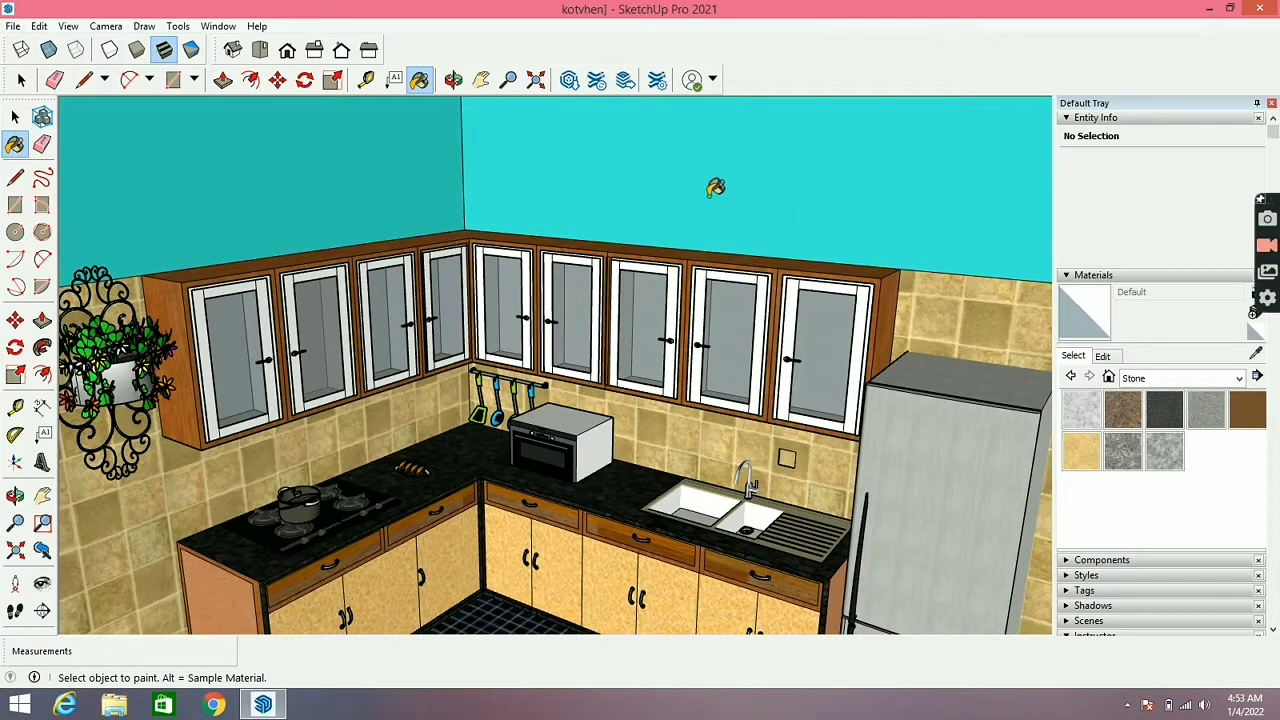
# Paint the kitchen countertop with the Granite Dark Gray stone material and clear the selection
pyautogui.click(15, 118)
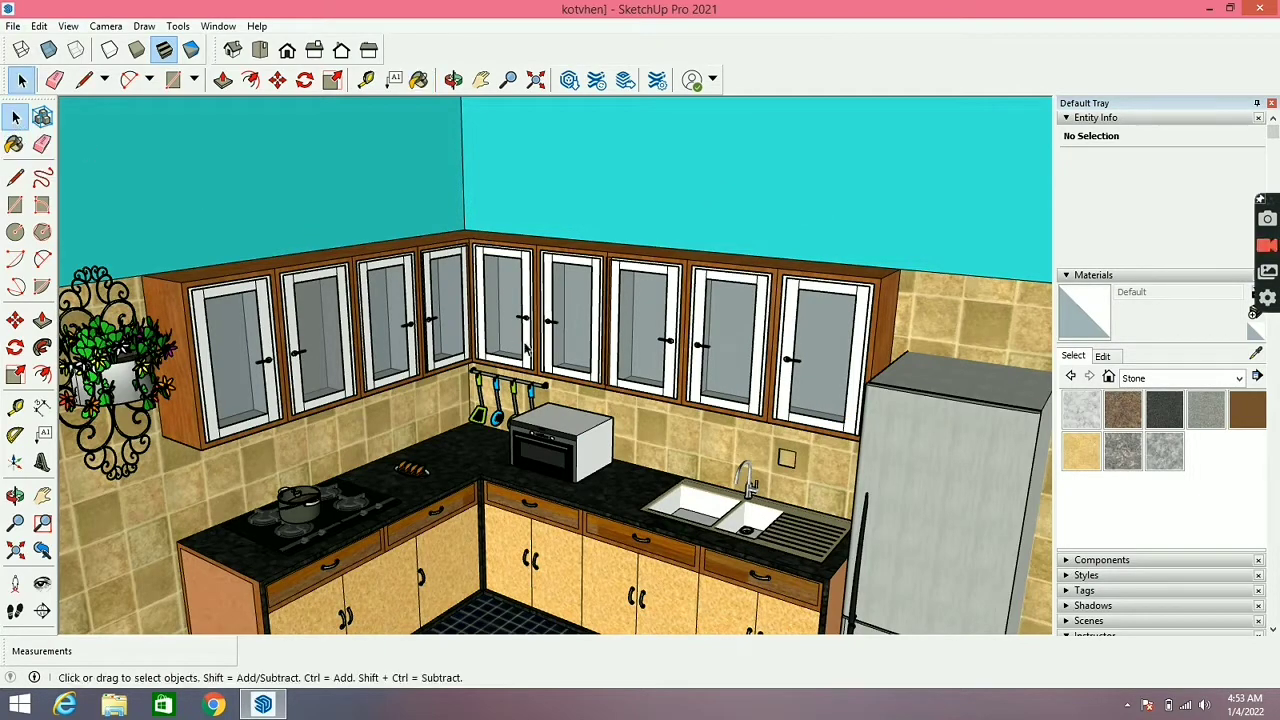
pyautogui.hotkey('ctrl', 'a')
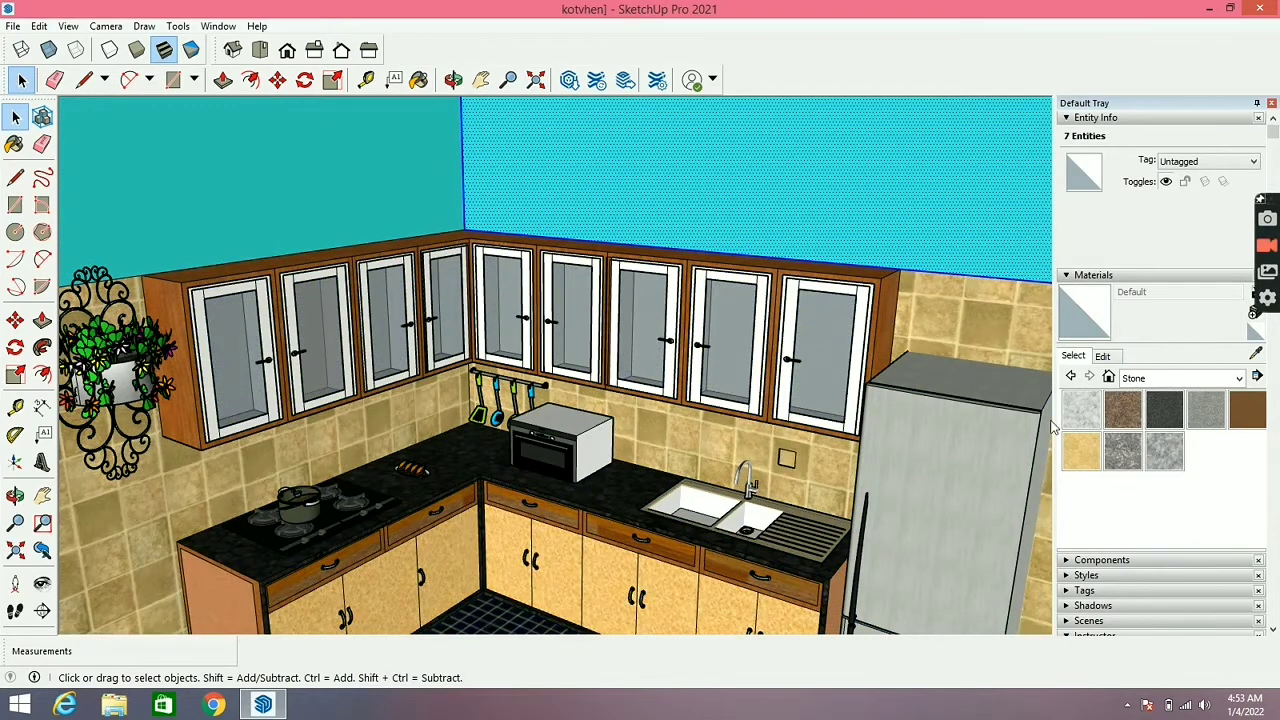
pyautogui.scroll(-4, 776, 448)
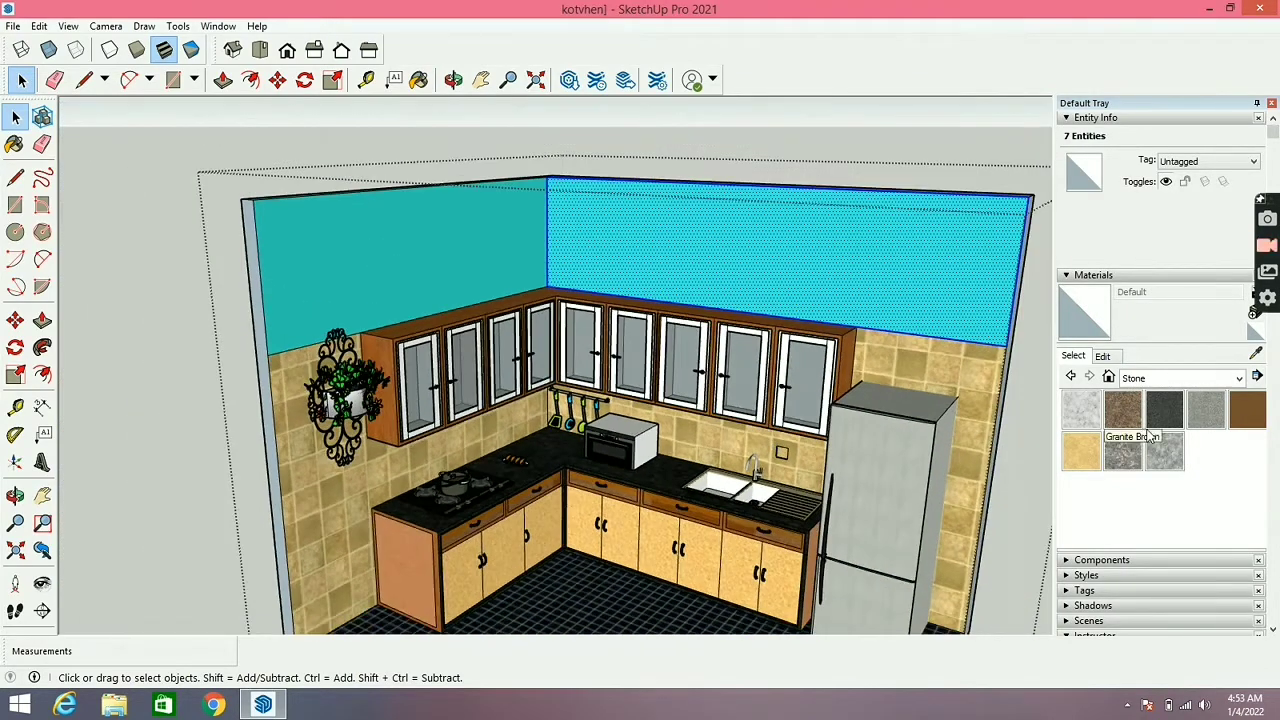
pyautogui.click(1164, 408)
pyautogui.scroll(4, 664, 460)
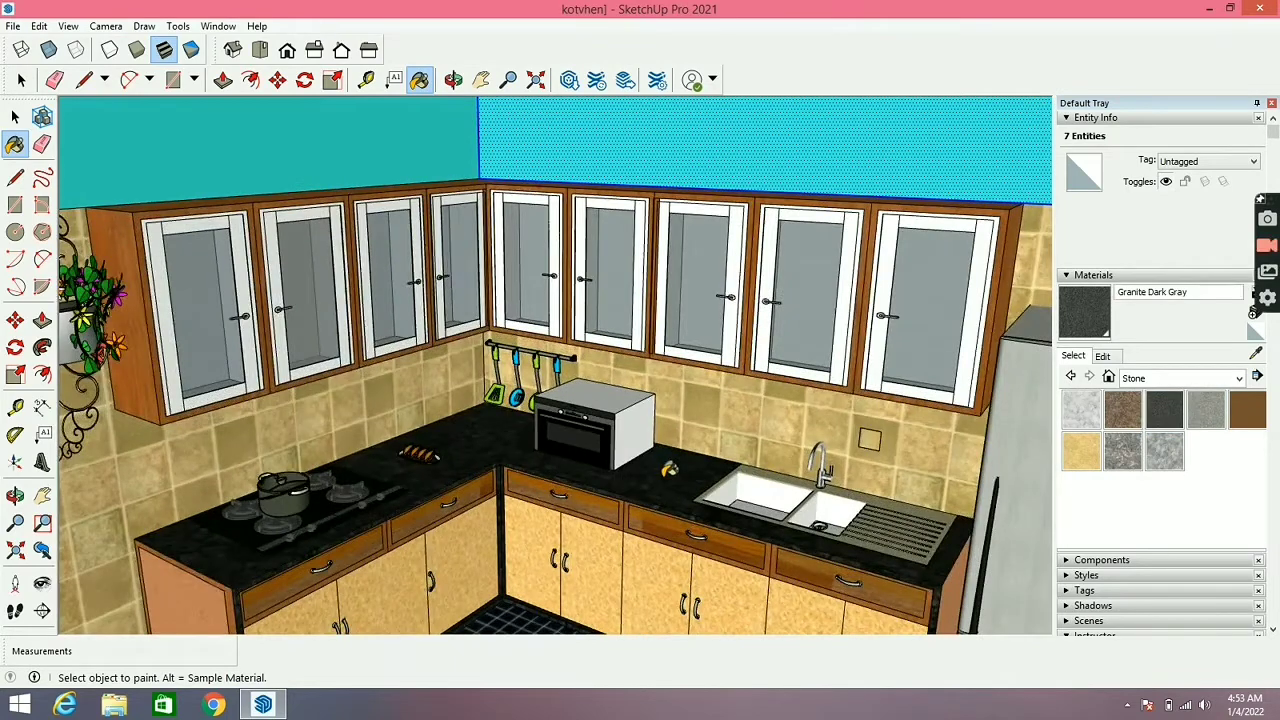
pyautogui.click(668, 470)
pyautogui.scroll(5, 664, 486)
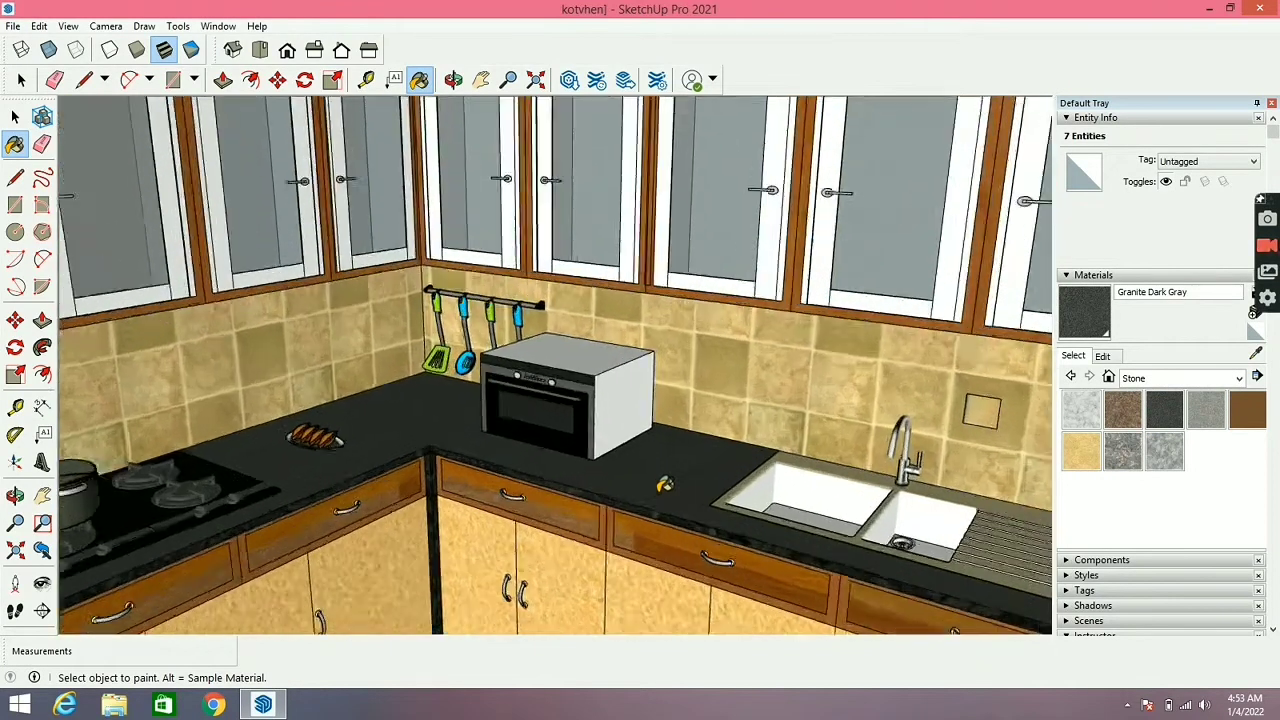
pyautogui.scroll(-5, 664, 486)
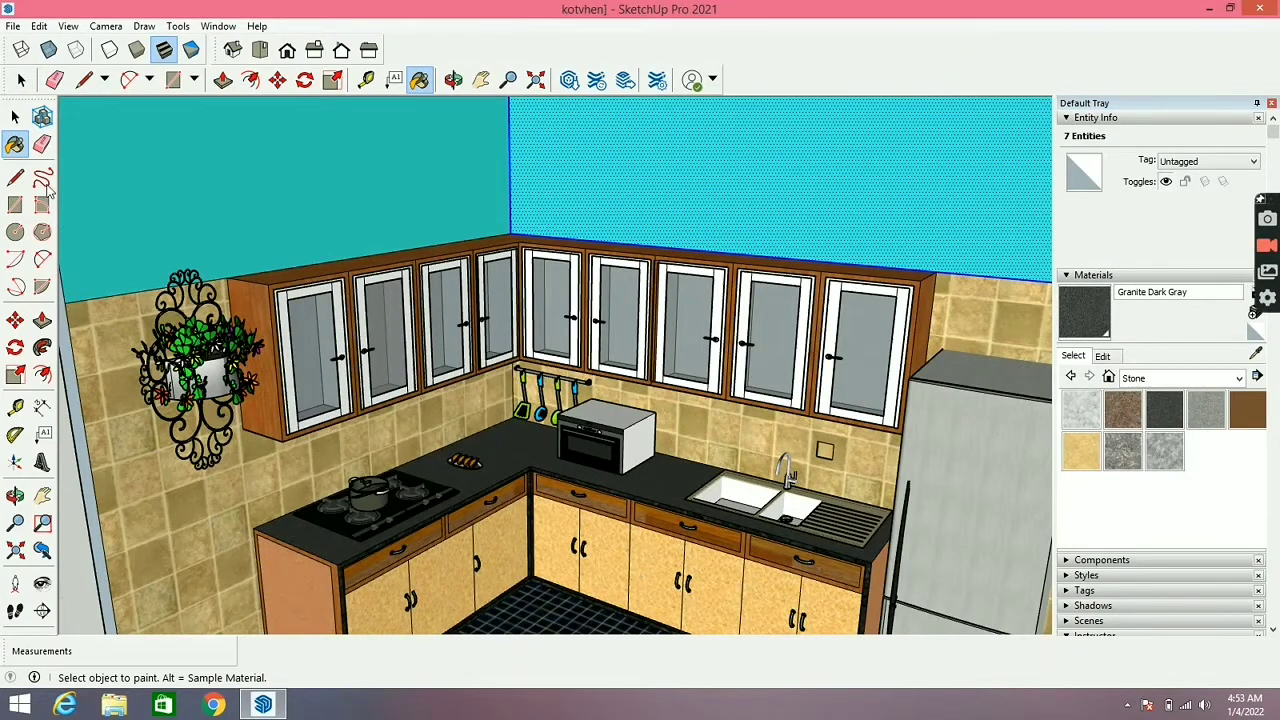
pyautogui.click(20, 116)
pyautogui.click(308, 298)
# Examine the repainted countertop around the stove, the hanging utensils and the microwave up close
pyautogui.scroll(-3, 308, 298)
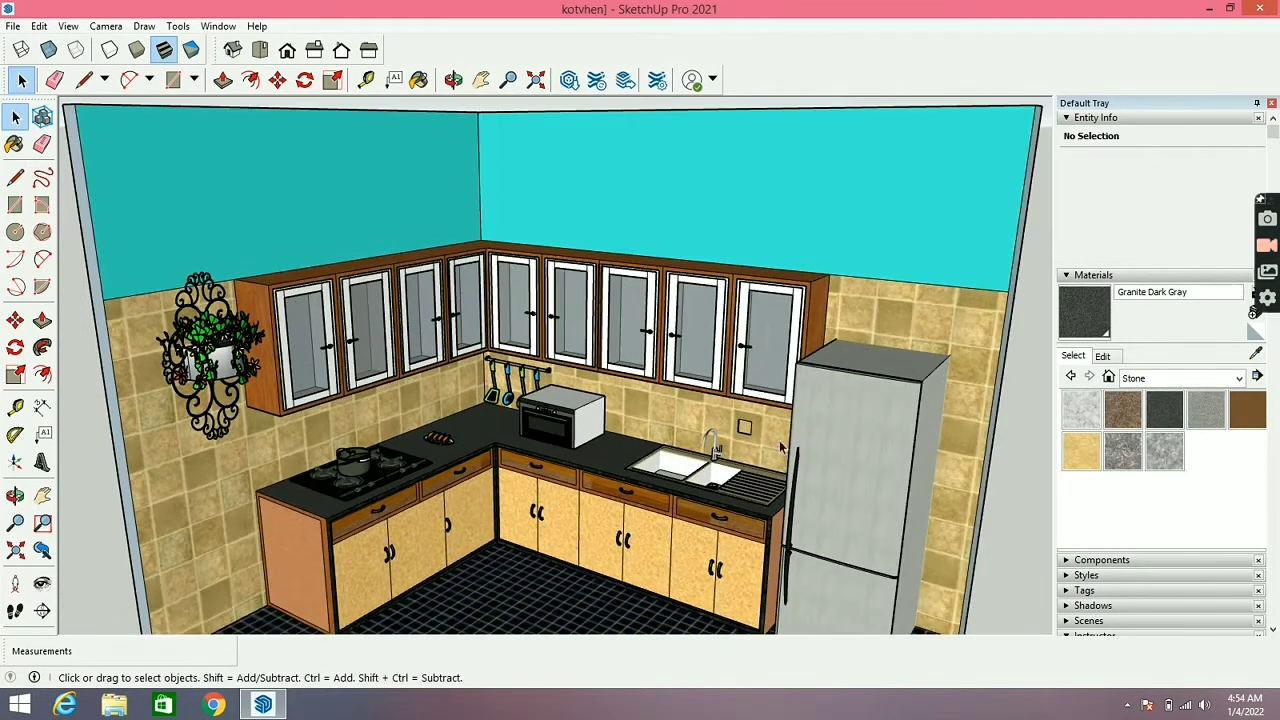
pyautogui.moveTo(609, 538); pyautogui.dragTo(674, 503, button='middle')
pyautogui.scroll(3, 283, 316)
pyautogui.scroll(2, 283, 316)
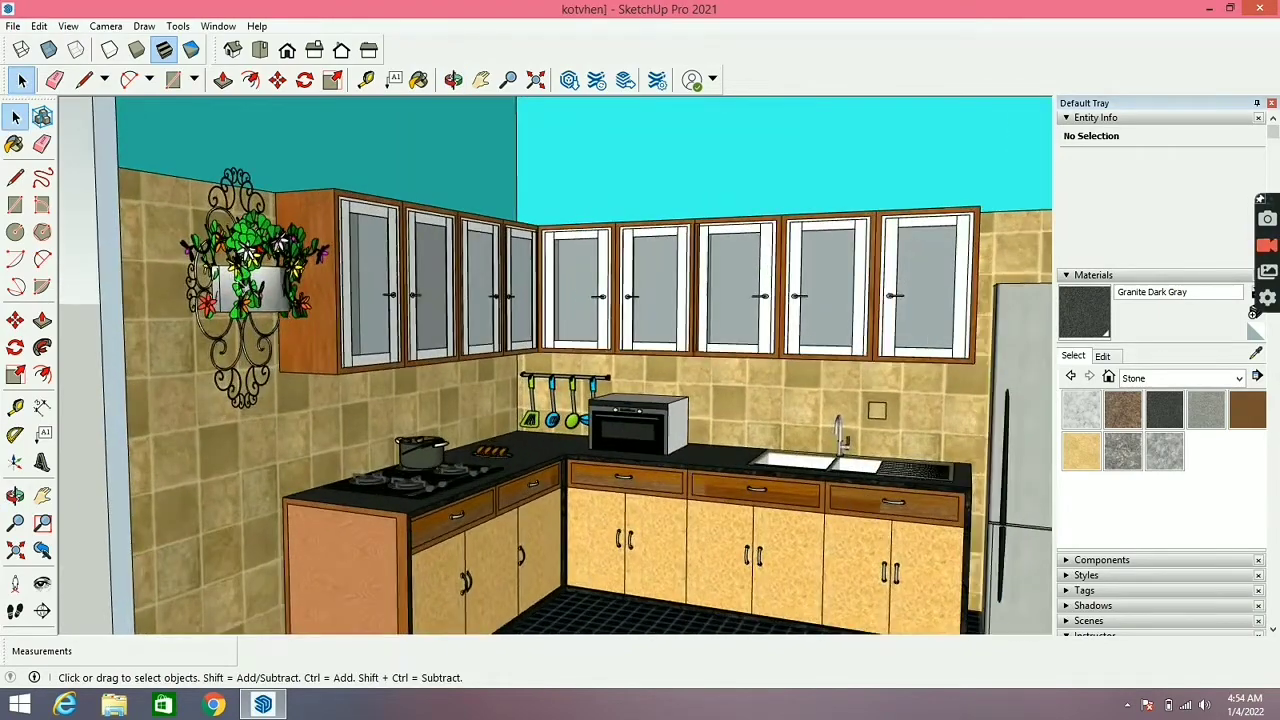
pyautogui.scroll(3, 577, 510)
pyautogui.scroll(3, 500, 565)
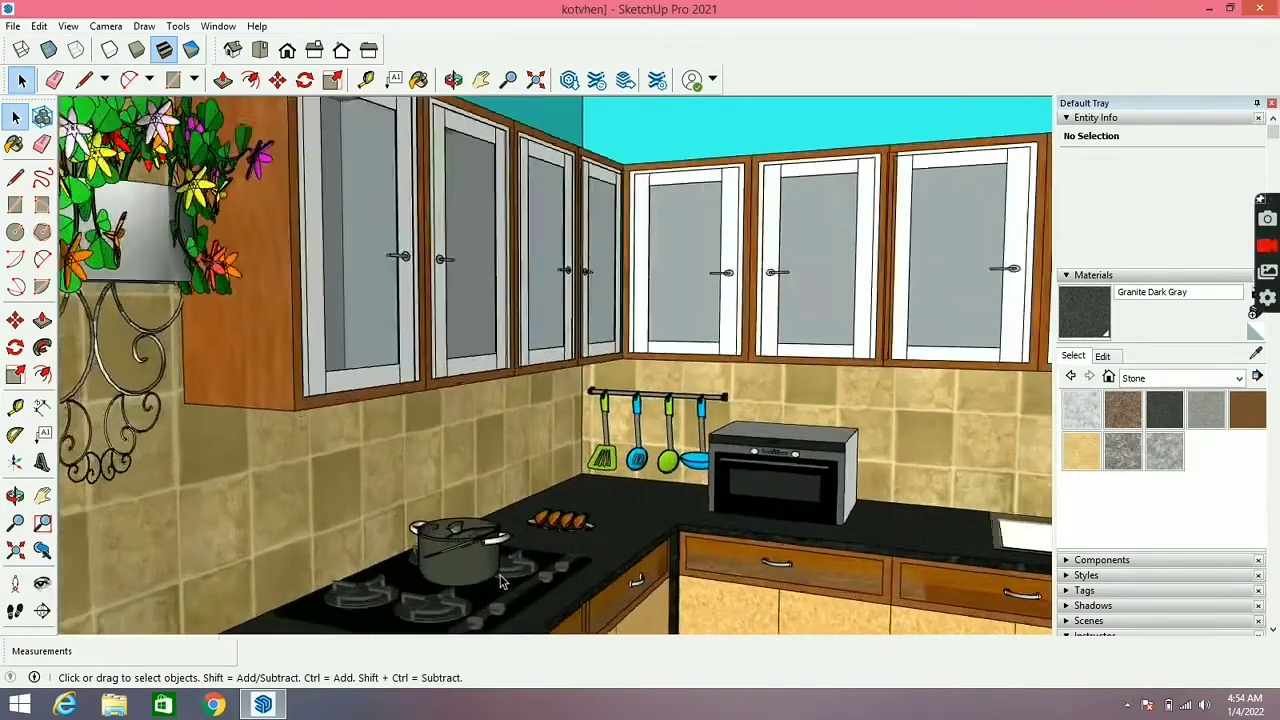
pyautogui.scroll(-4, 575, 535)
pyautogui.scroll(3, 770, 510)
pyautogui.scroll(4, 767, 484)
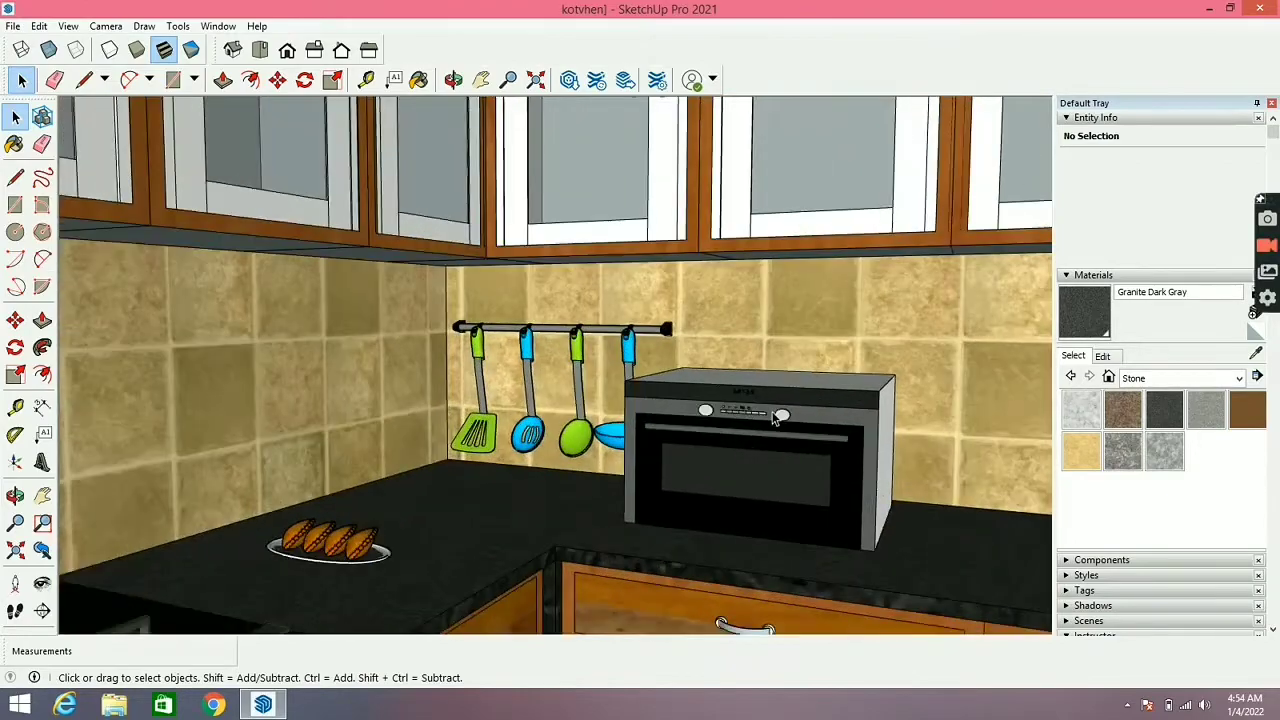
pyautogui.scroll(-5, 706, 403)
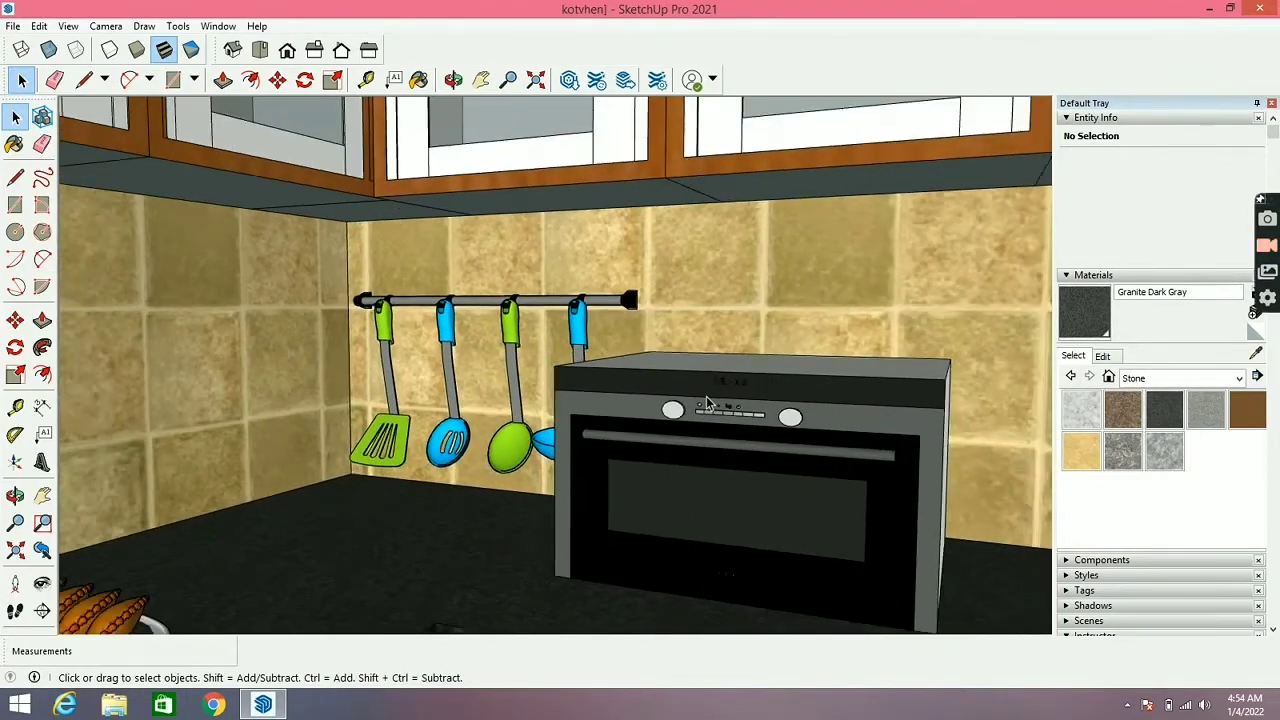
pyautogui.scroll(-6, 692, 411)
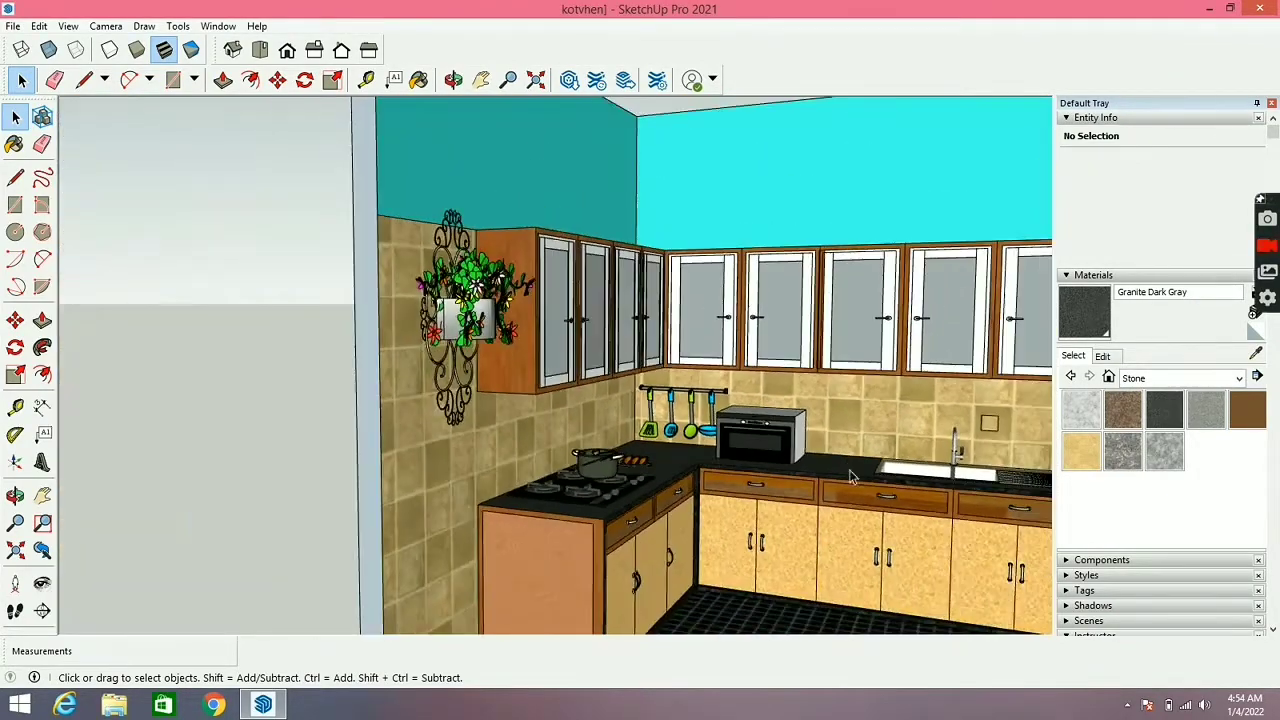
# Inspect the kitchen from above, the sink area up close, and the whole room with its cabinets and floor
pyautogui.moveTo(820, 466); pyautogui.dragTo(808, 558, button='middle')
pyautogui.scroll(3, 750, 470)
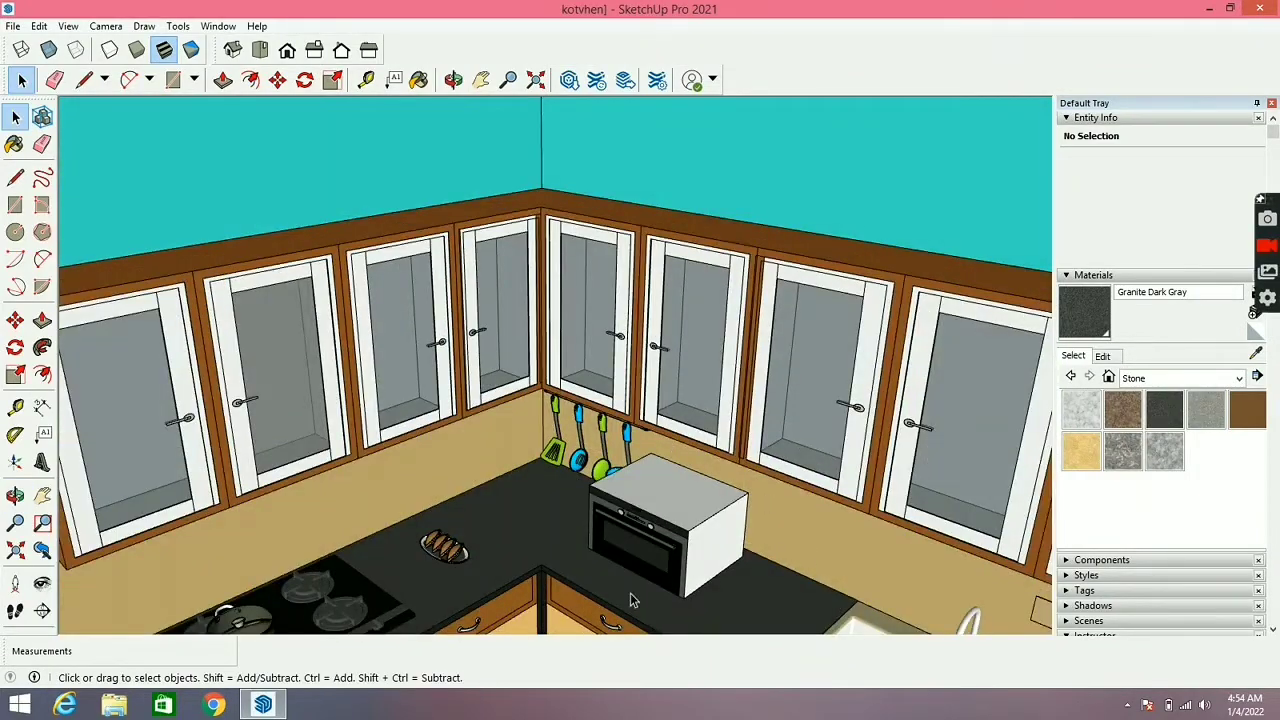
pyautogui.moveTo(630, 600); pyautogui.dragTo(705, 425, button='middle')
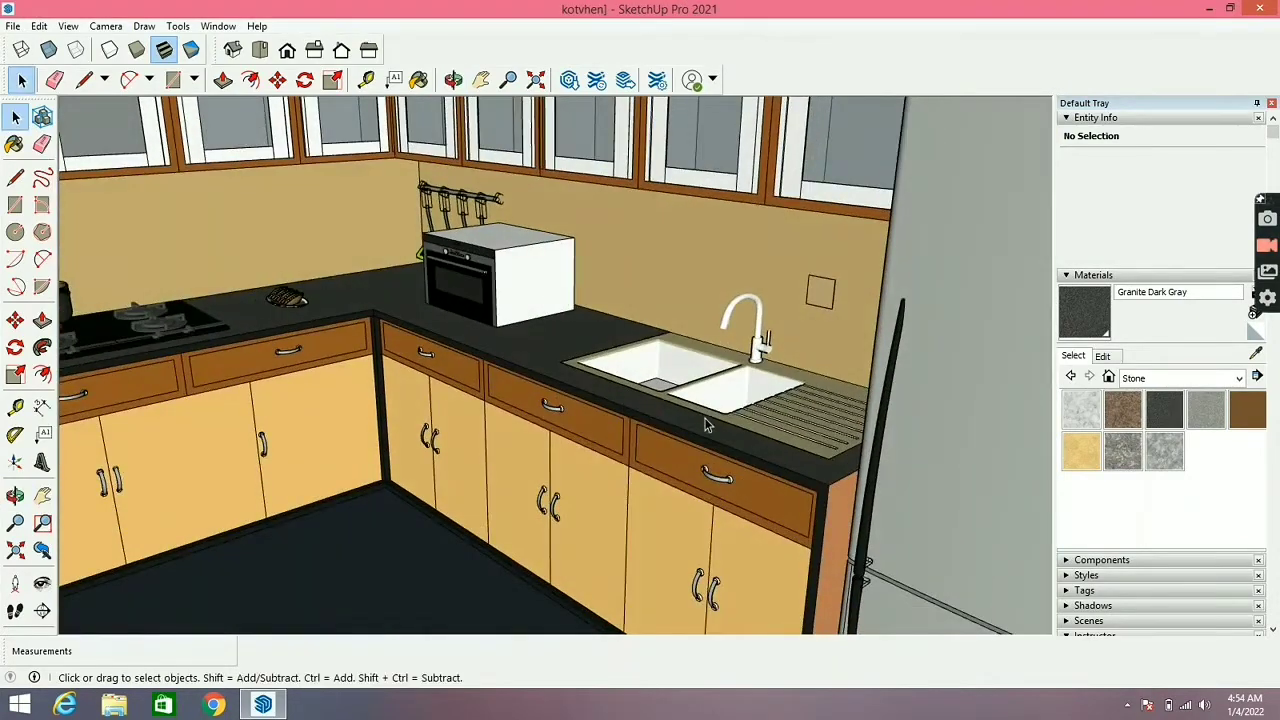
pyautogui.scroll(3, 620, 360)
pyautogui.scroll(1, 538, 284)
pyautogui.moveTo(538, 284); pyautogui.dragTo(766, 345, button='middle')
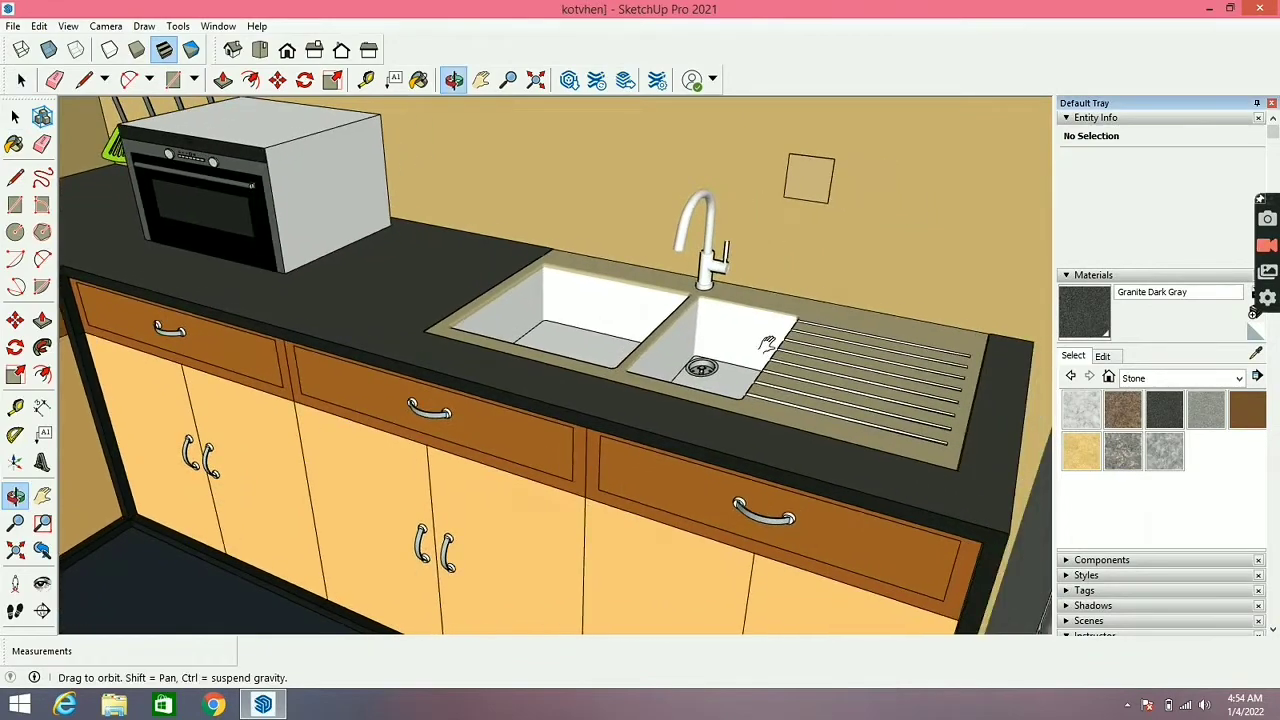
pyautogui.scroll(-4, 766, 347)
pyautogui.moveTo(677, 234); pyautogui.dragTo(580, 267, button='middle')
pyautogui.scroll(-4, 580, 267)
pyautogui.moveTo(808, 460); pyautogui.dragTo(460, 477, button='middle')
pyautogui.scroll(-4, 556, 355)
pyautogui.scroll(5, 498, 313)
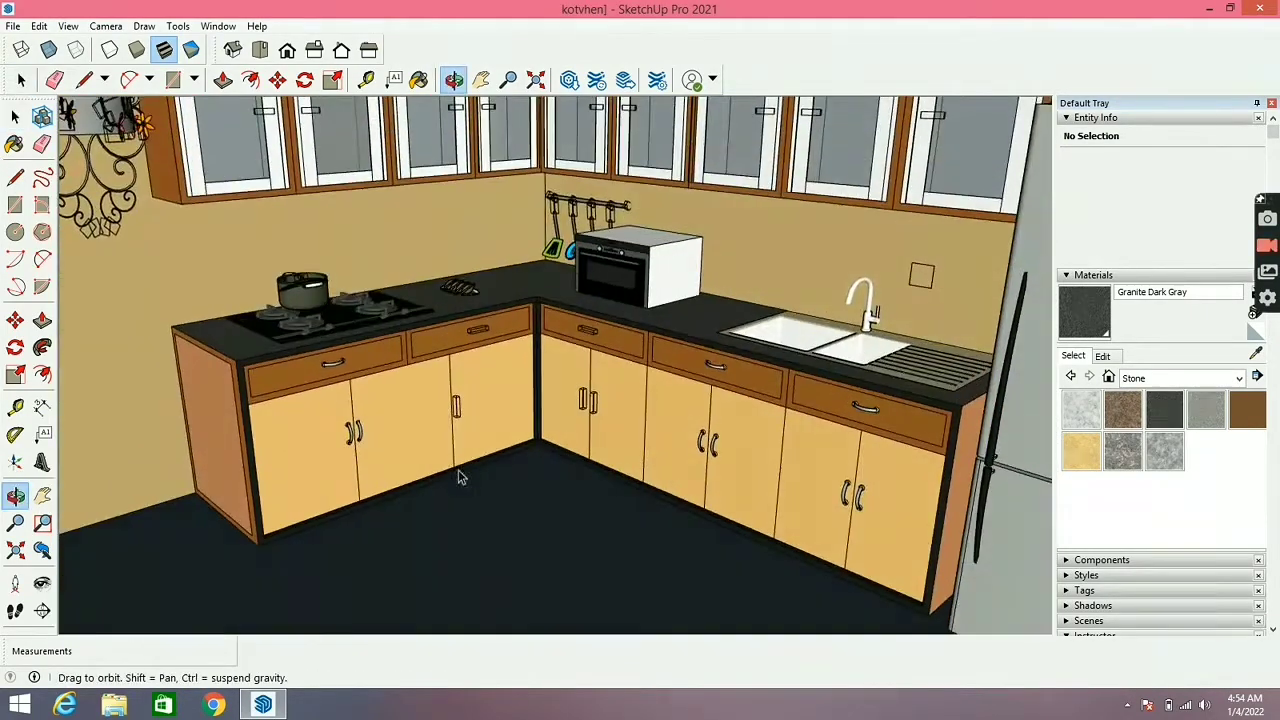
pyautogui.scroll(-6, 414, 477)
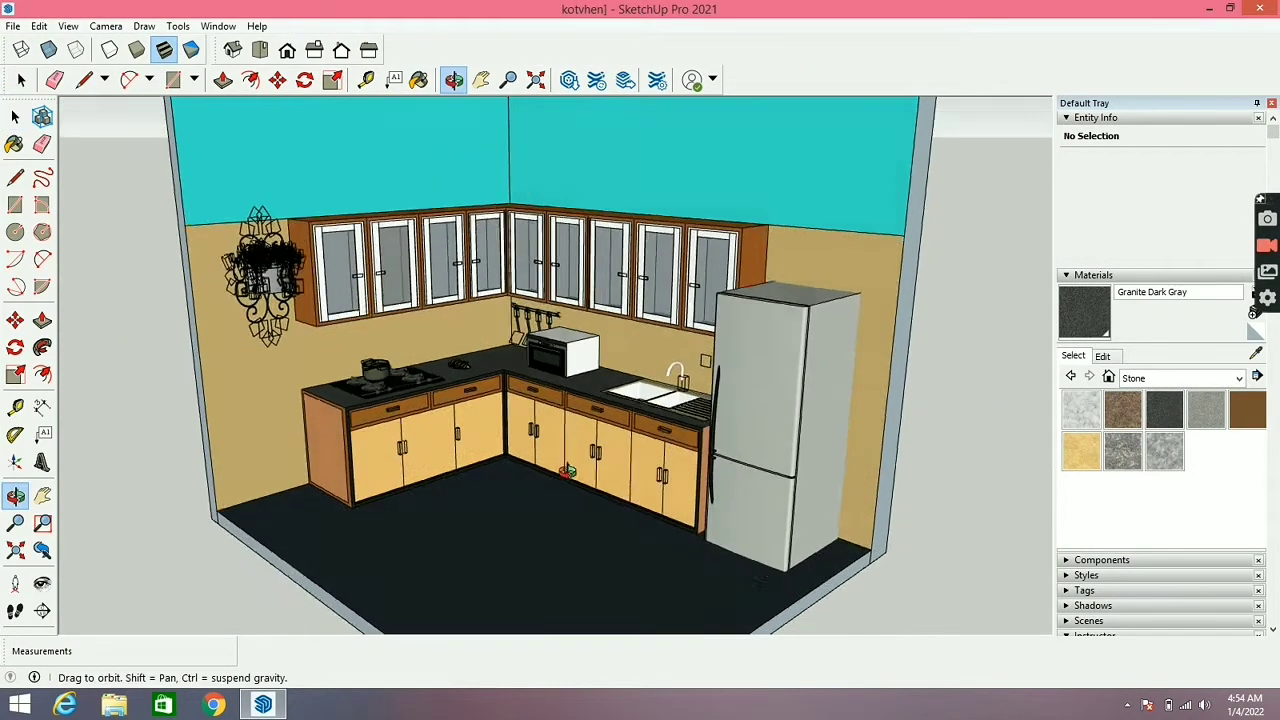
pyautogui.moveTo(610, 505); pyautogui.dragTo(691, 498, button='middle')
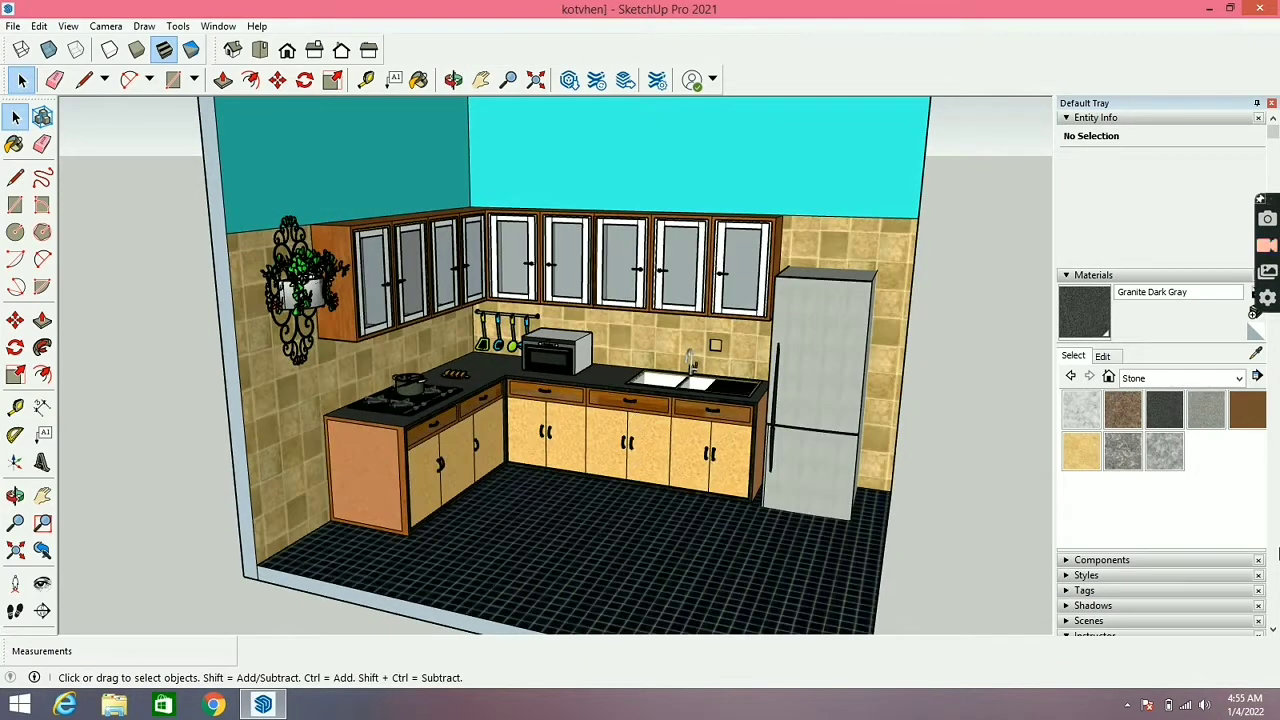
# Browse the Synthetic Surfaces, Tile, Brick, Cladding and Siding, and Asphalt and Concrete material collections
pyautogui.click(1236, 382)
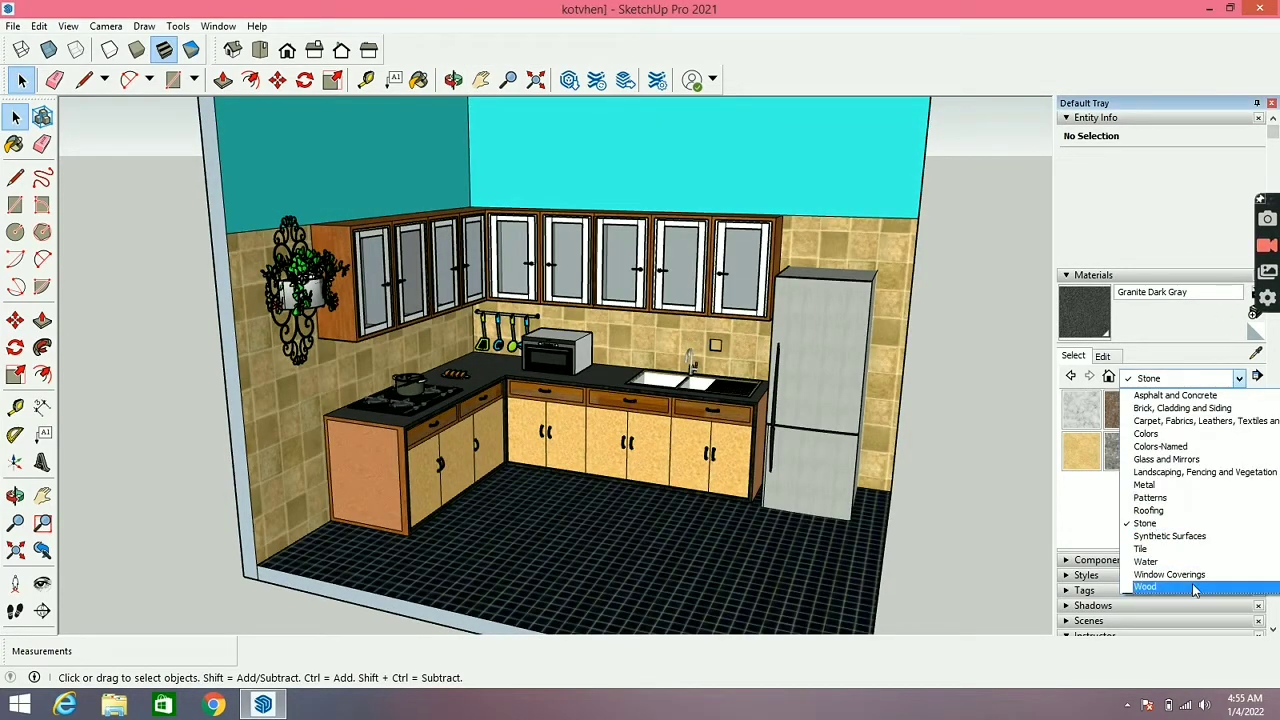
pyautogui.click(1190, 537)
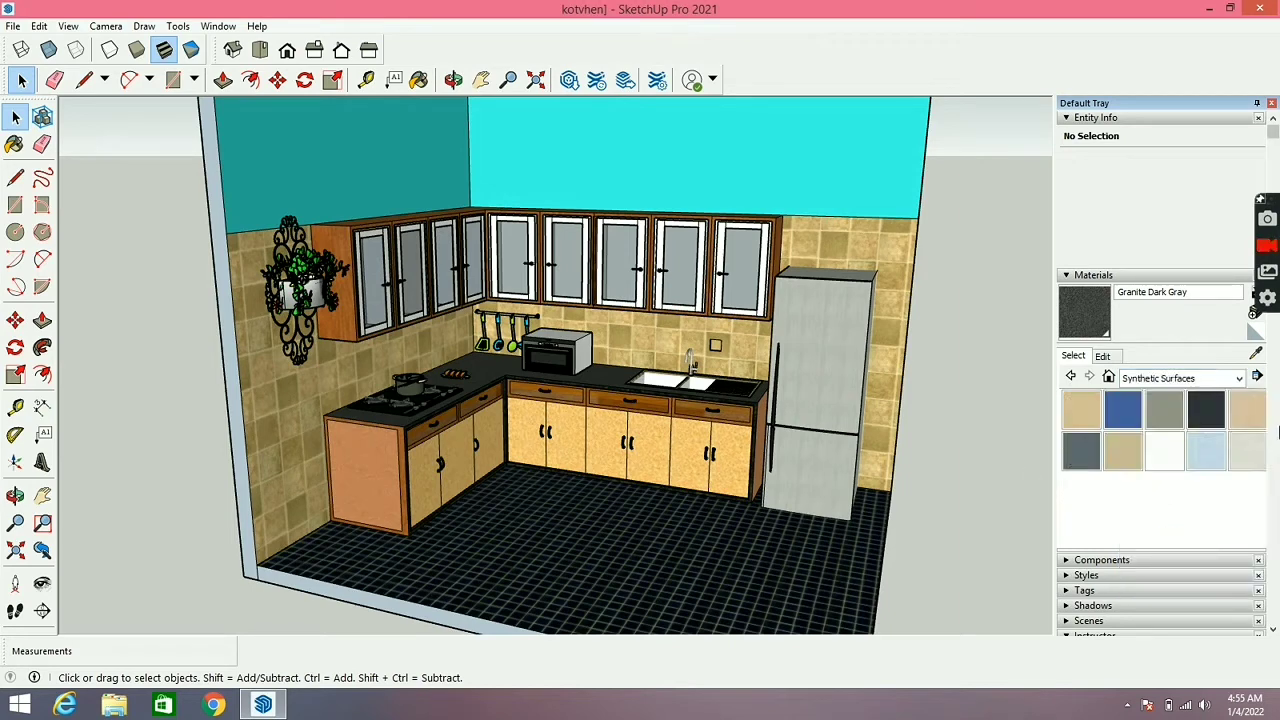
pyautogui.click(1240, 385)
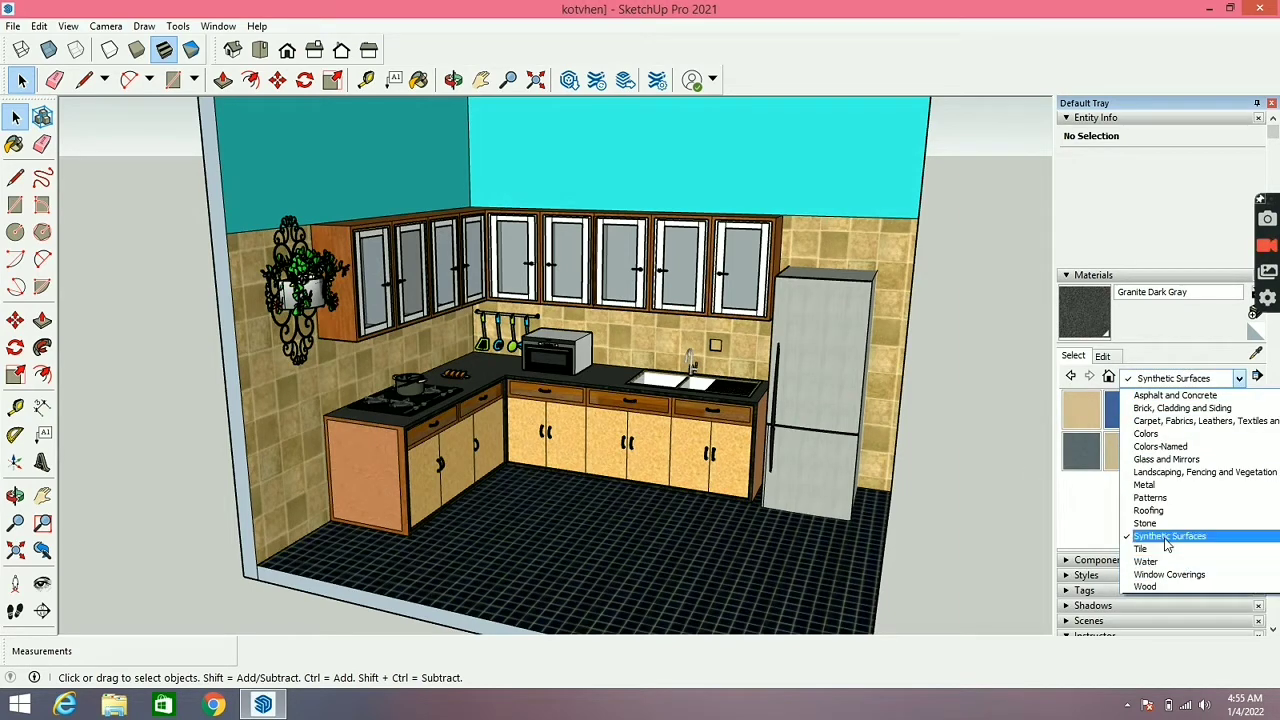
pyautogui.click(1160, 542)
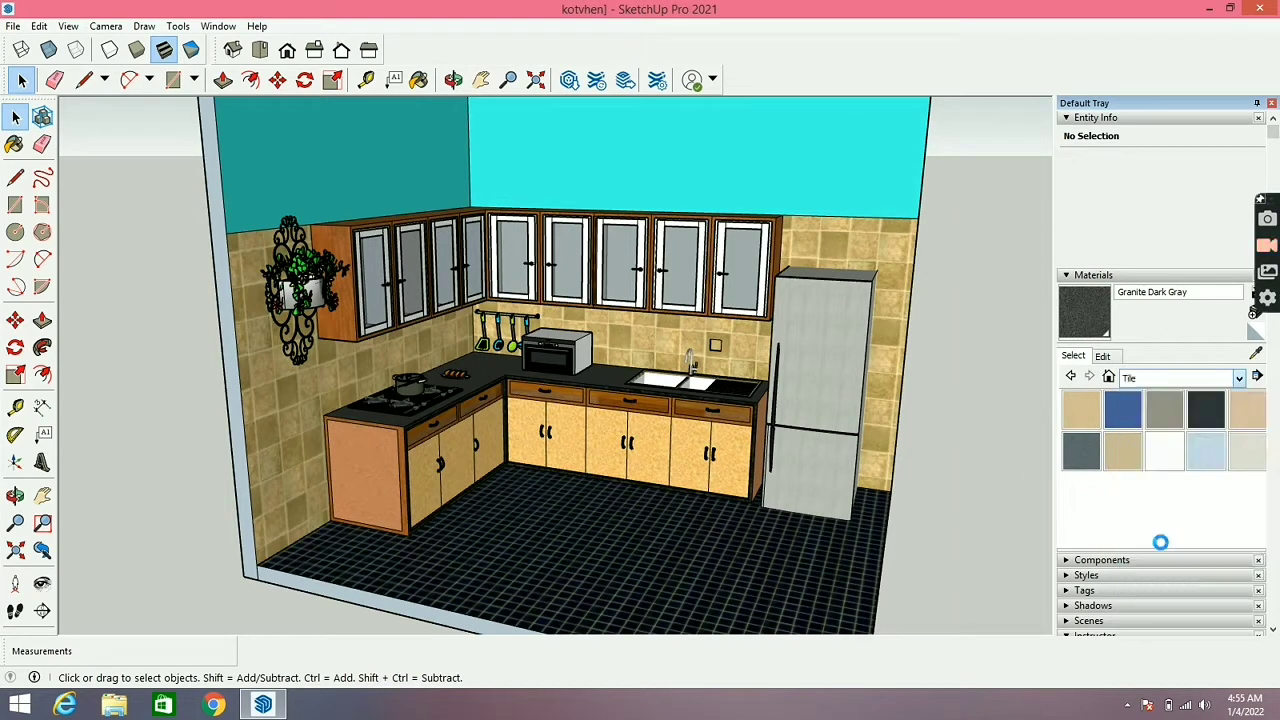
pyautogui.click(1240, 380)
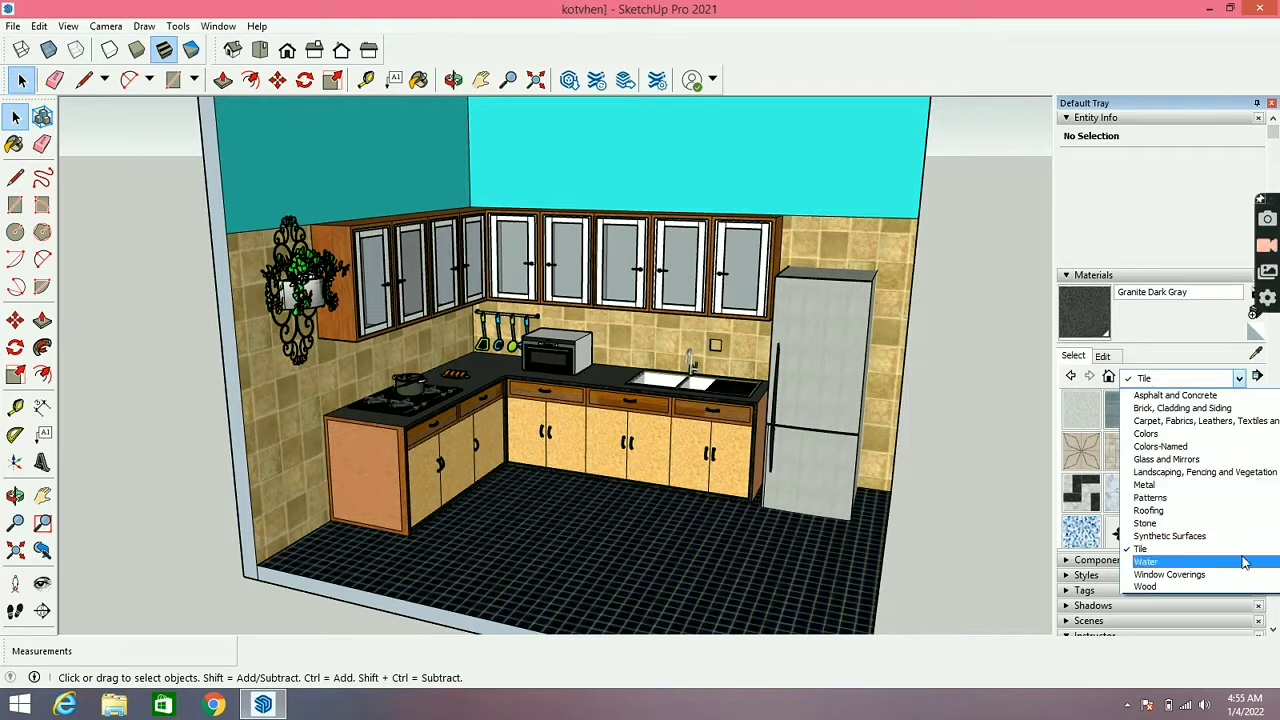
pyautogui.click(1180, 408)
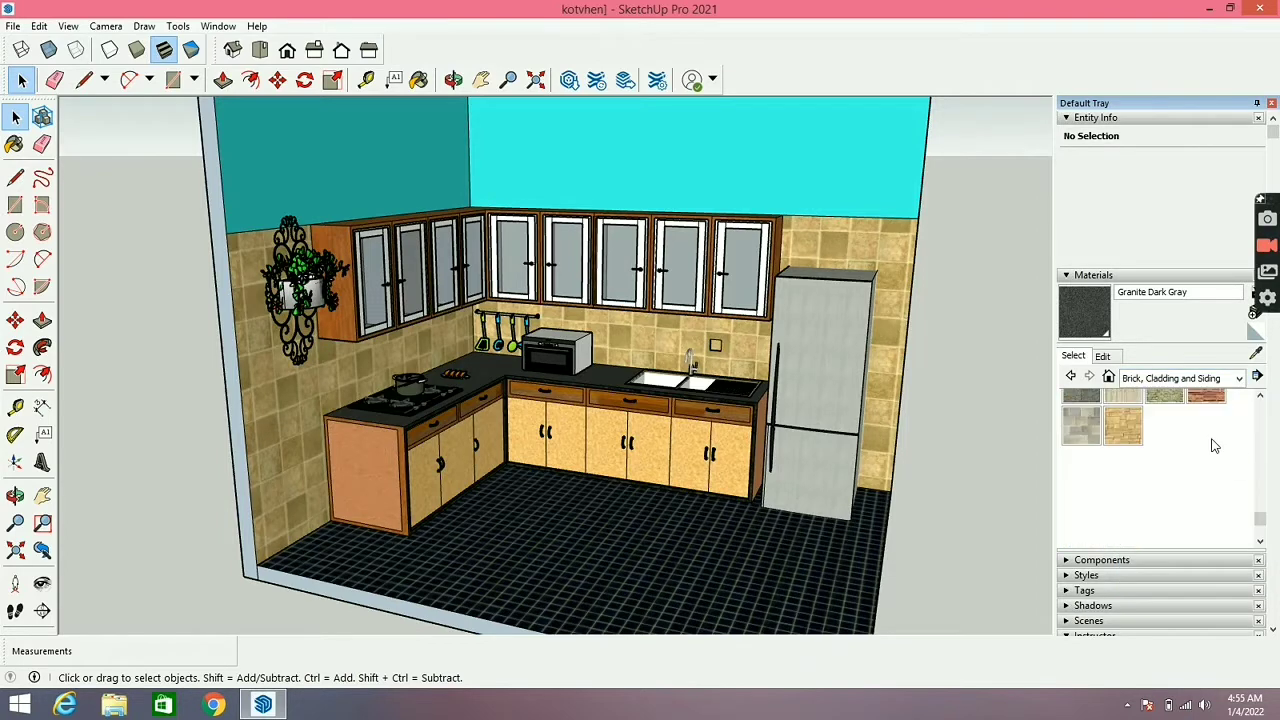
pyautogui.click(1232, 283)
pyautogui.scroll(4, 1220, 300)
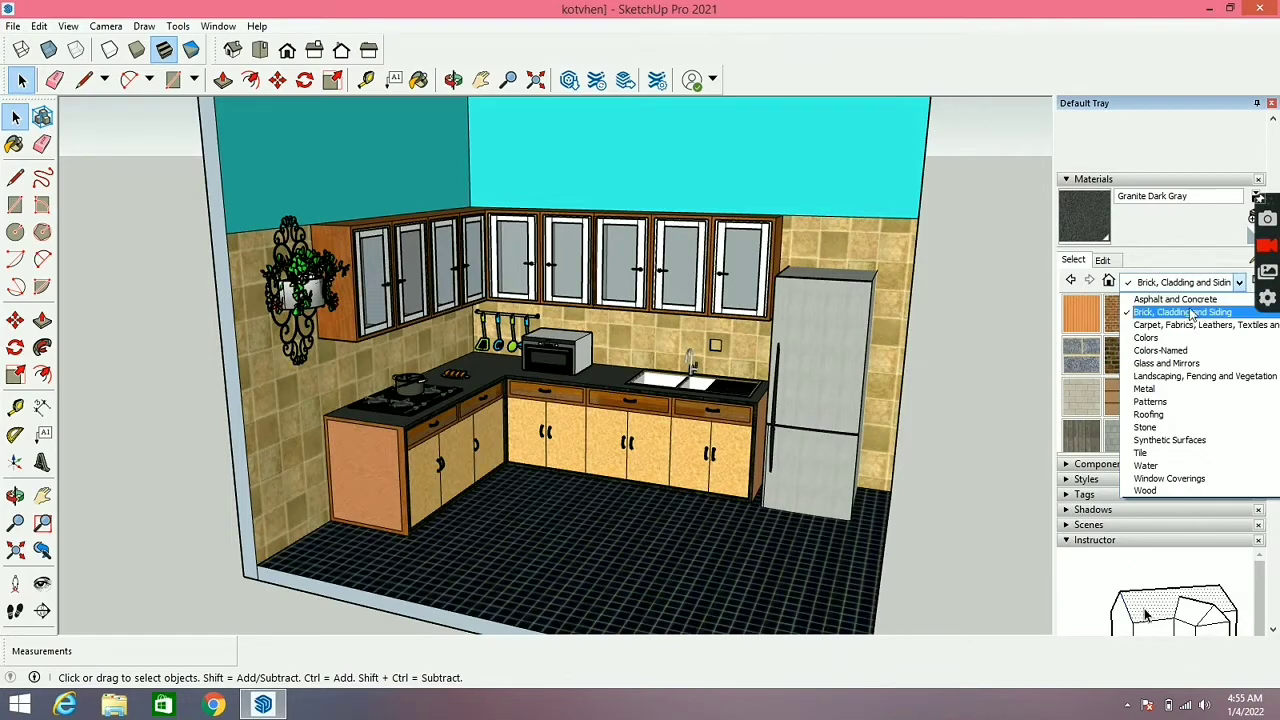
pyautogui.click(1180, 300)
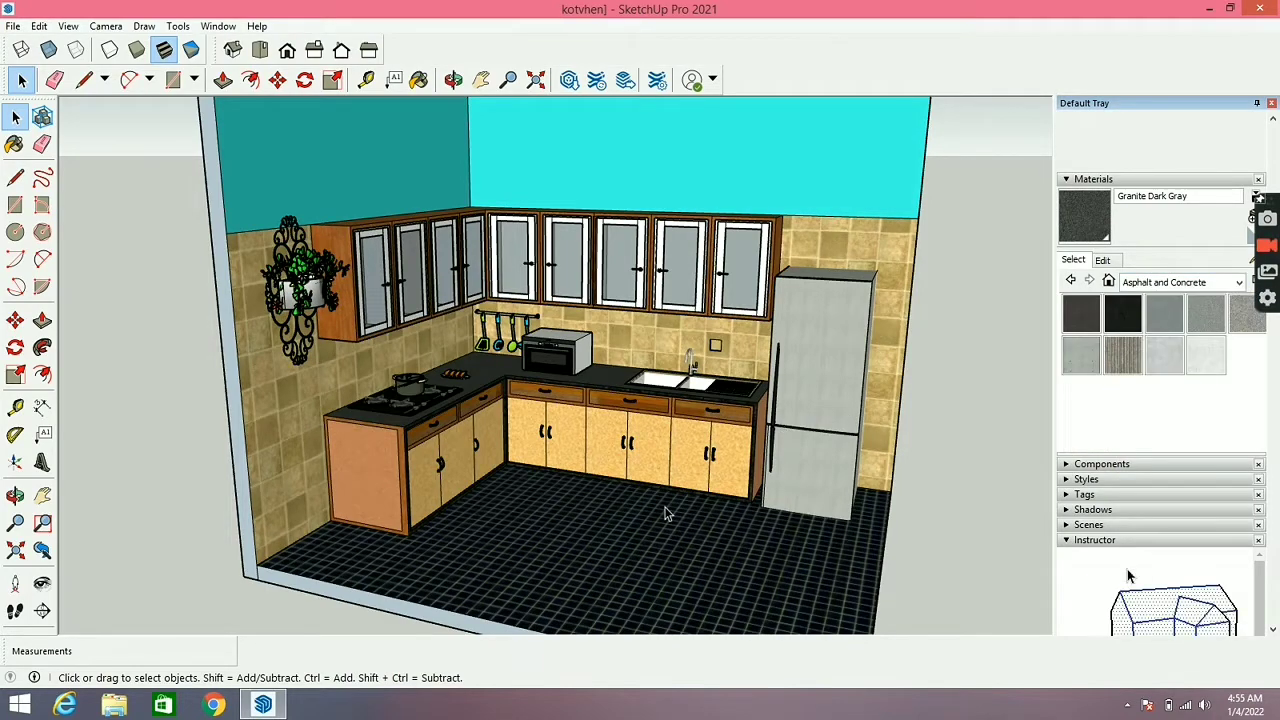
pyautogui.scroll(4, 615, 395)
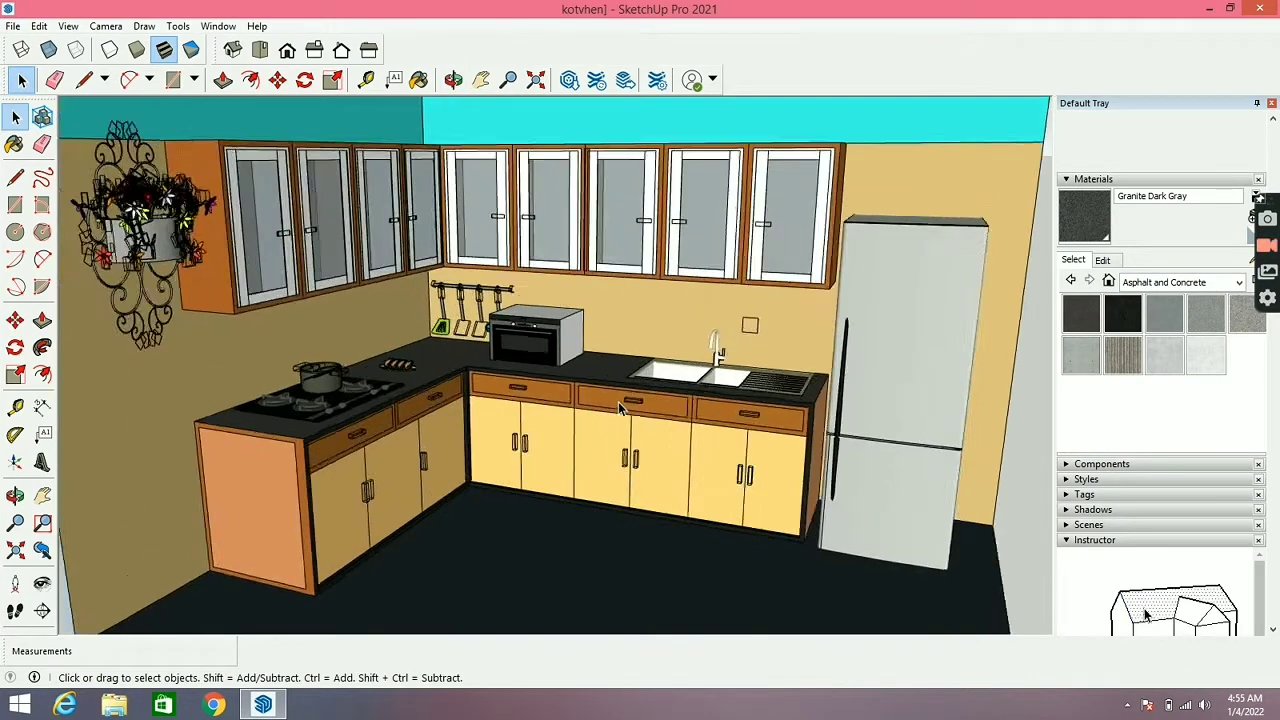
pyautogui.moveTo(615, 400); pyautogui.dragTo(617, 430, button='middle')
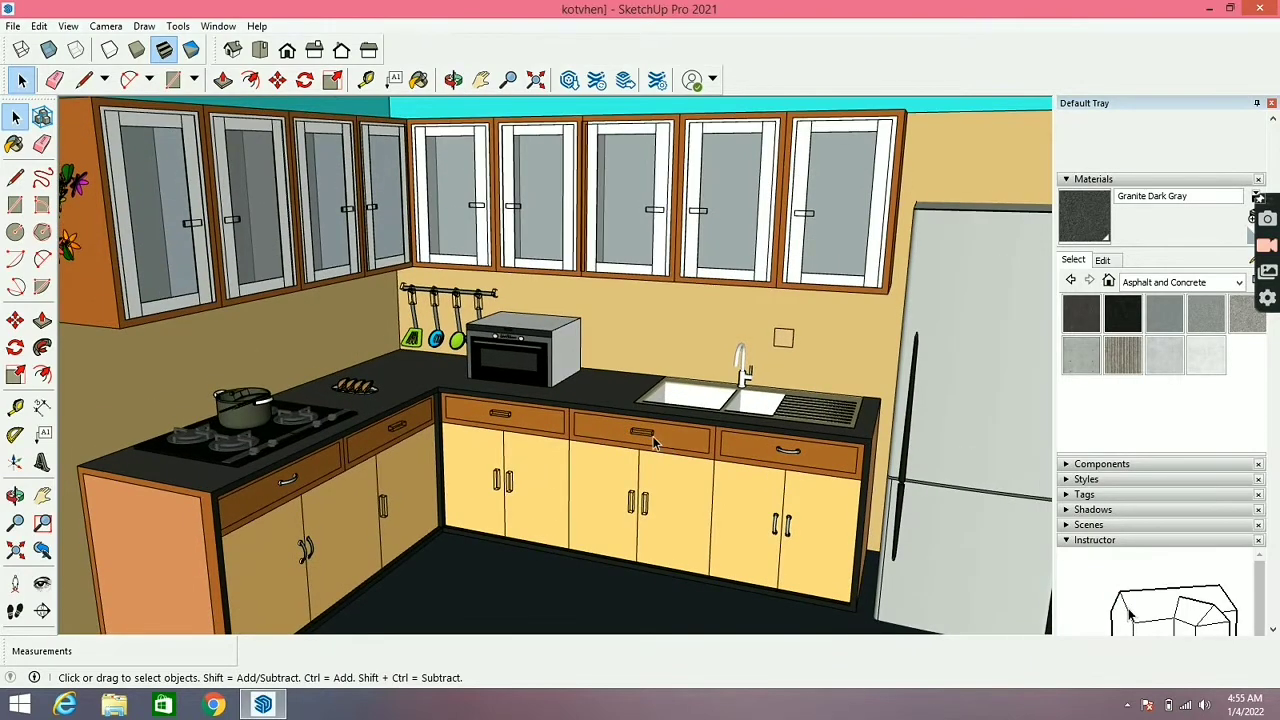
pyautogui.scroll(-4, 655, 445)
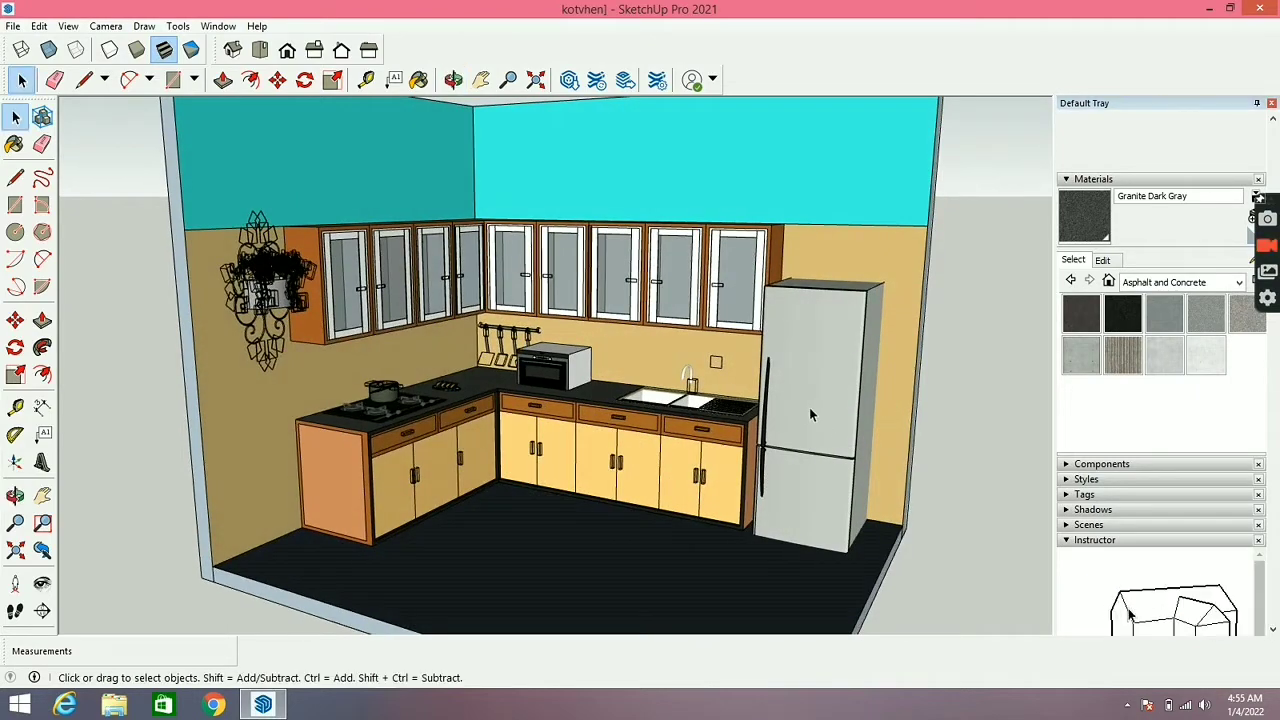
pyautogui.scroll(3, 807, 407)
pyautogui.scroll(-1, 620, 248)
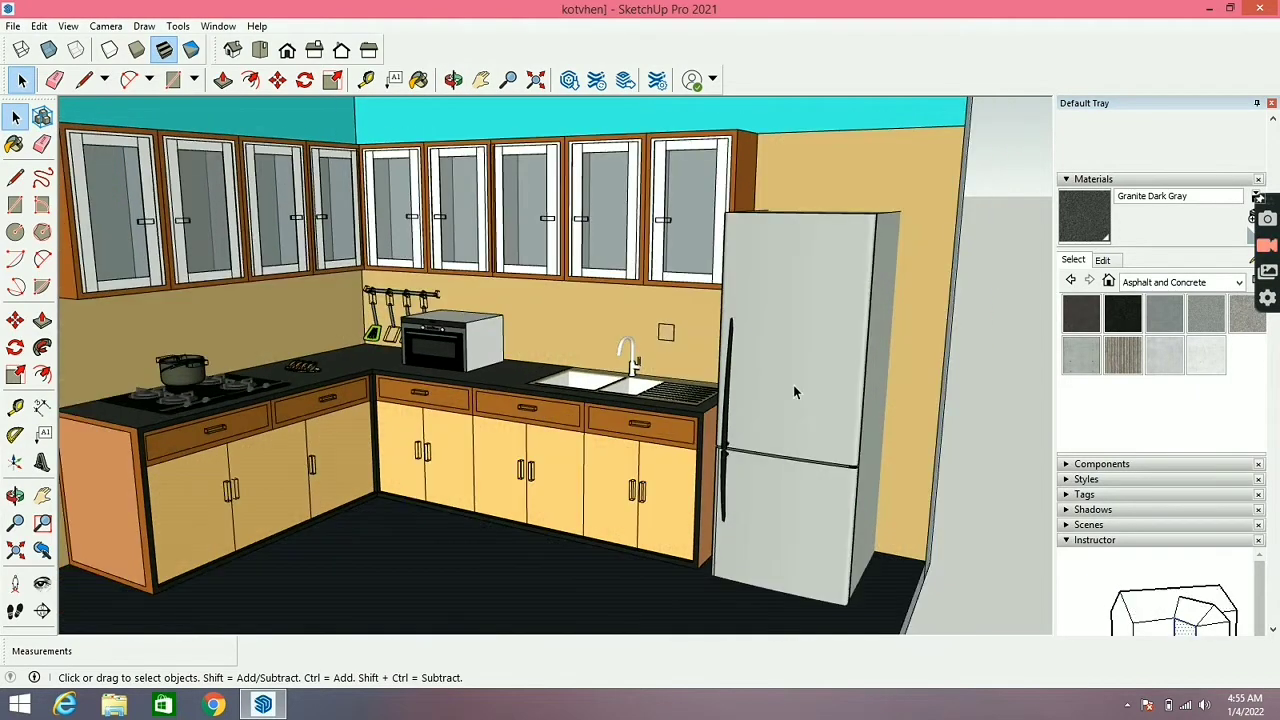
pyautogui.scroll(-3, 623, 503)
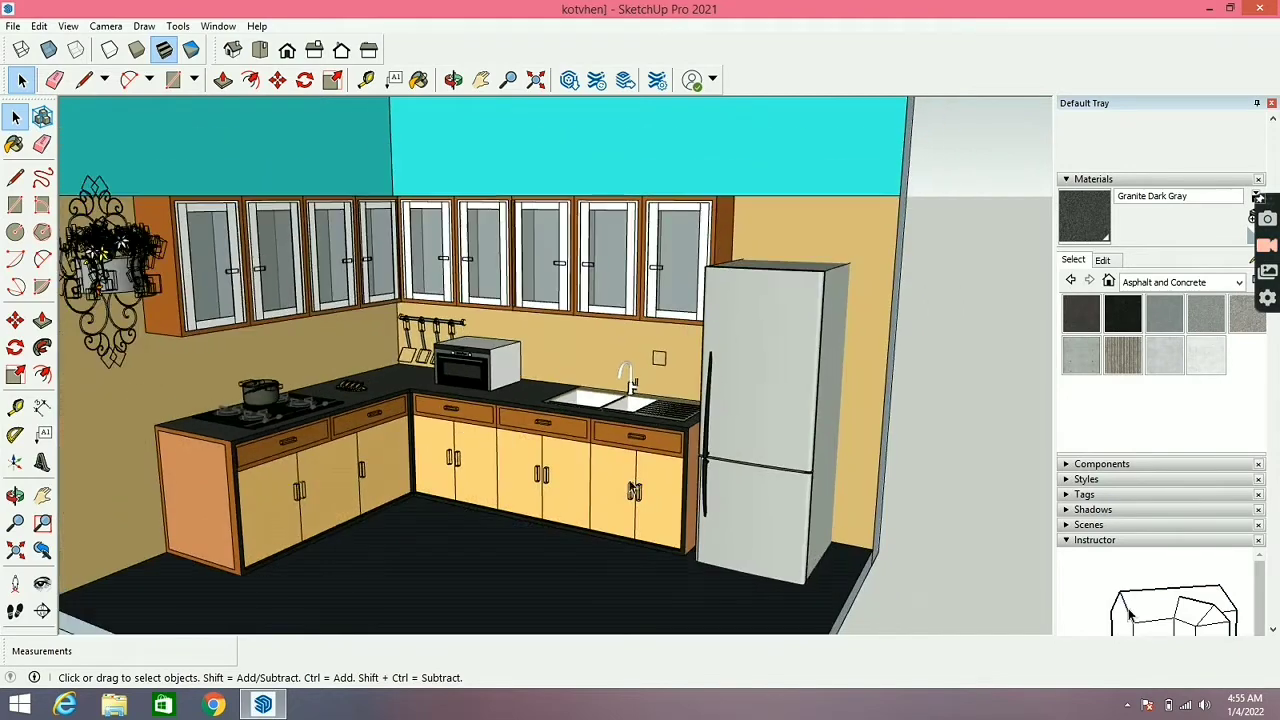
# Open 3D Warehouse, search for "wall hangings" and browse the resulting models
pyautogui.click(218, 26)
pyautogui.click(252, 152)
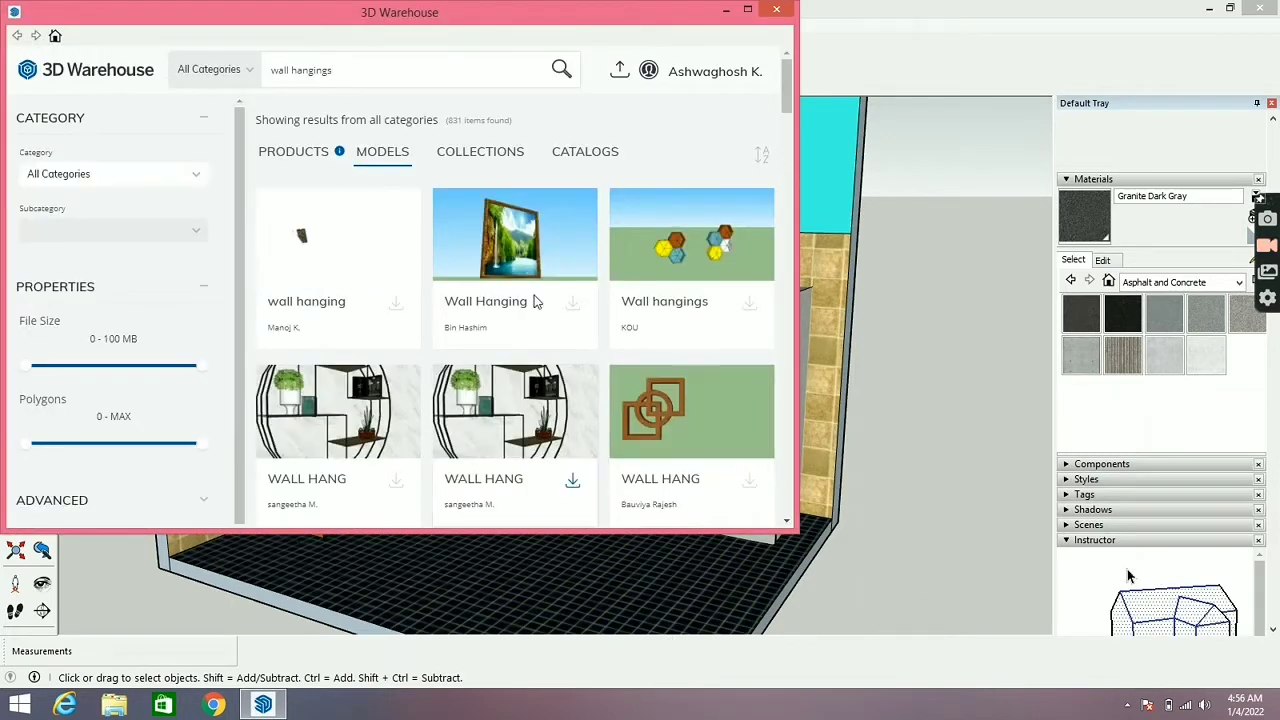
pyautogui.scroll(-3, 514, 270)
pyautogui.scroll(-2, 512, 275)
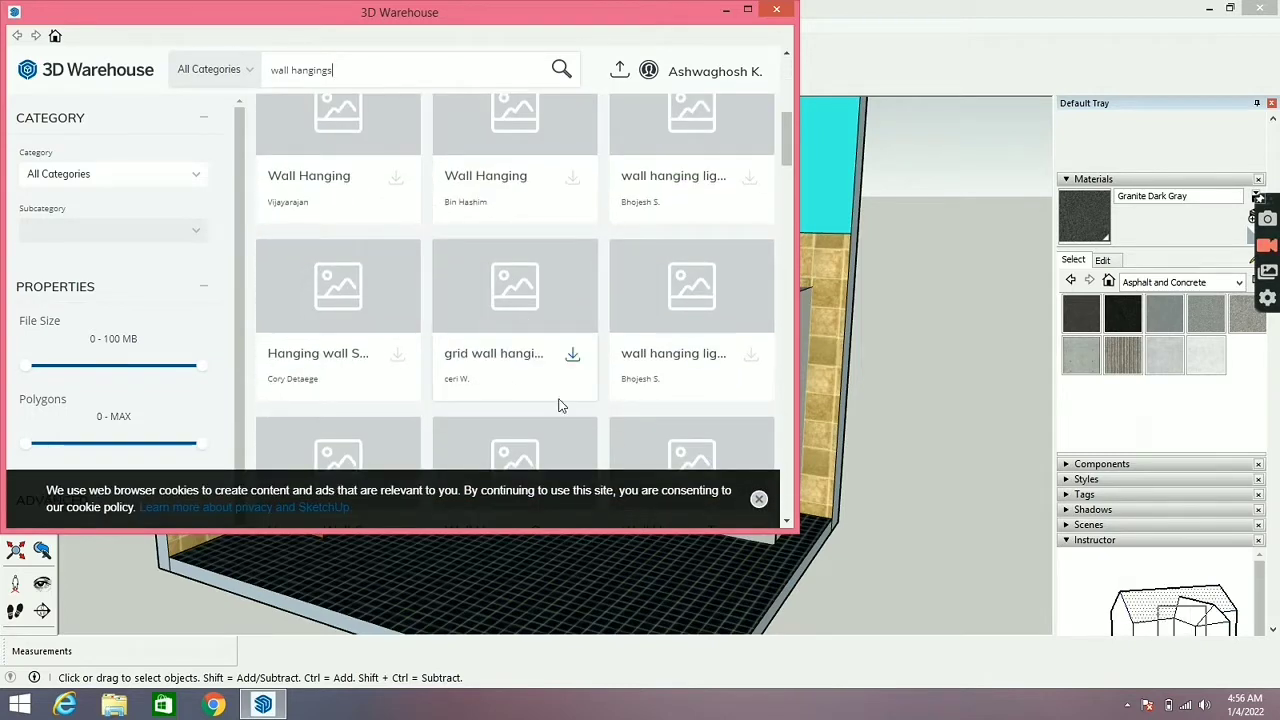
pyautogui.scroll(1, 454, 135)
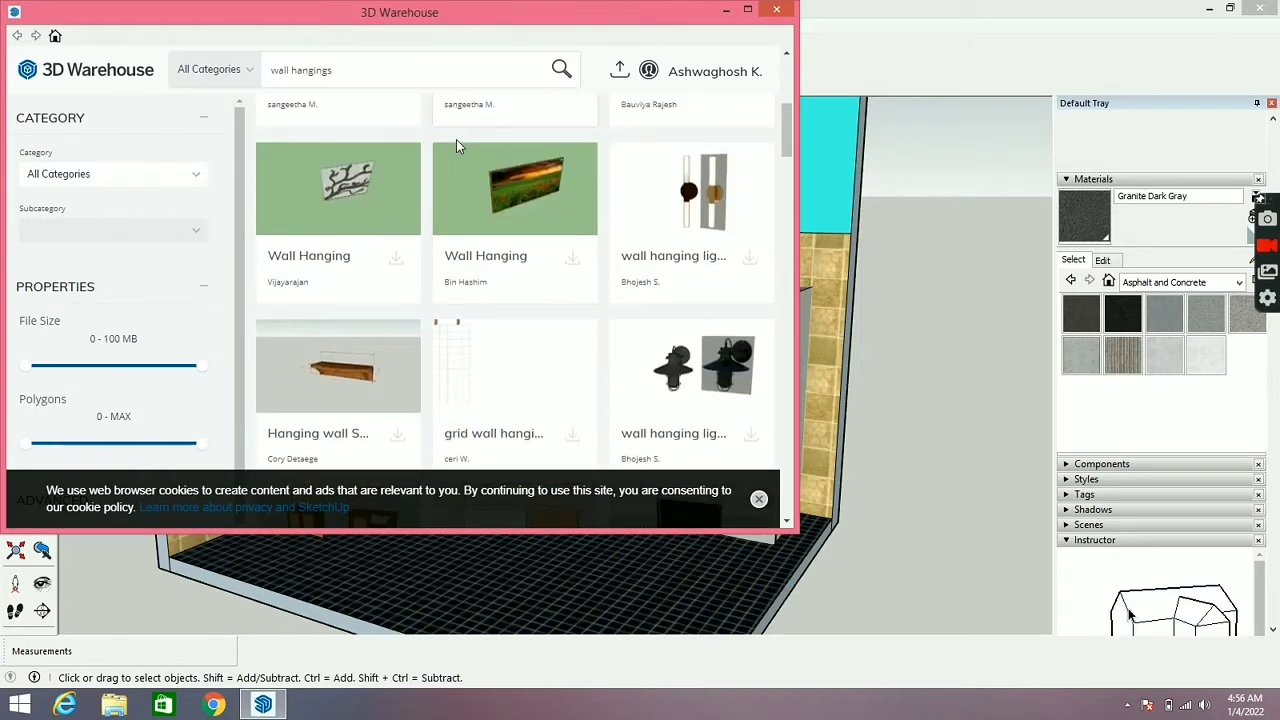
# Download the framed poppy-field Wall Hanging directly into the model and place it at the front of the kitchen floor
pyautogui.click(490, 193)
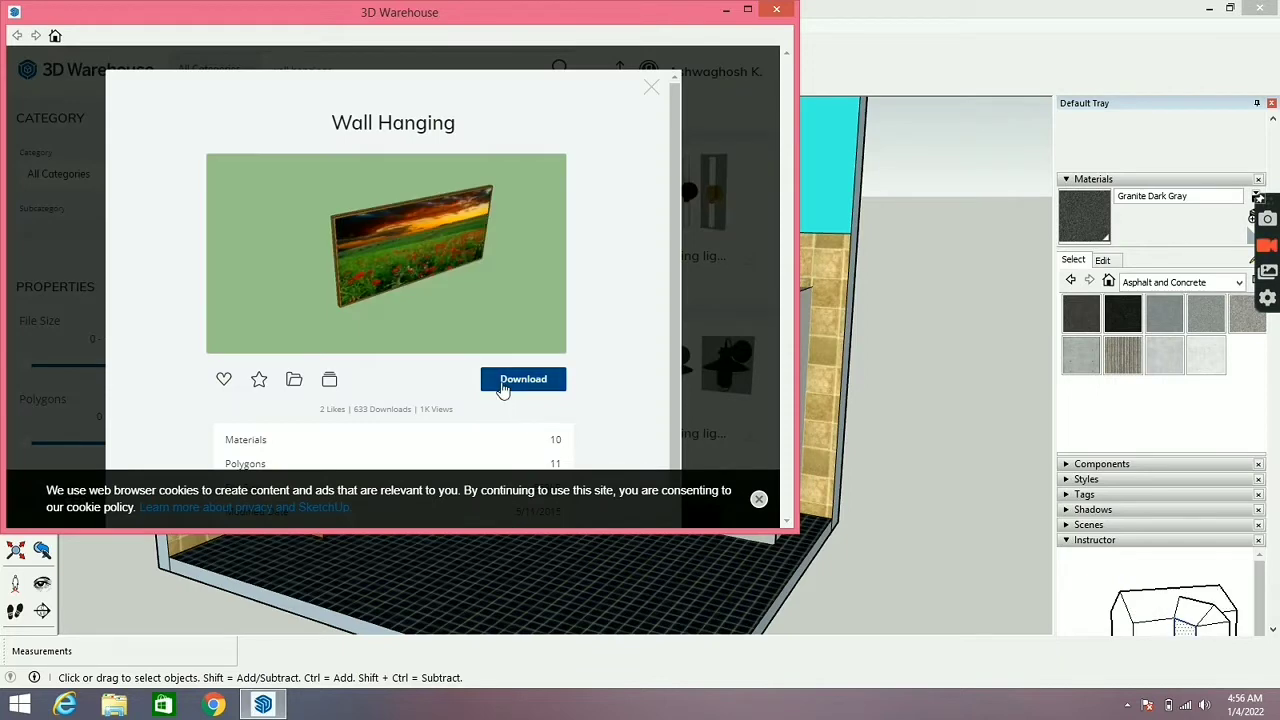
pyautogui.click(505, 383)
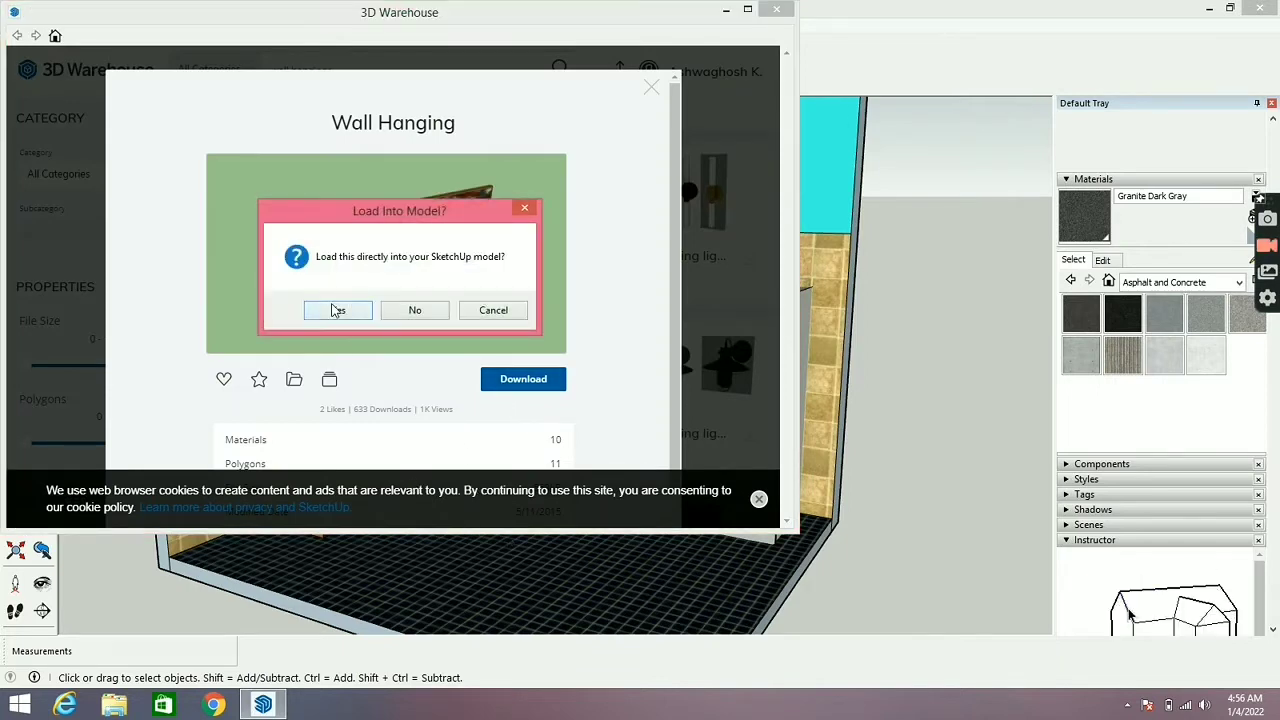
pyautogui.click(336, 310)
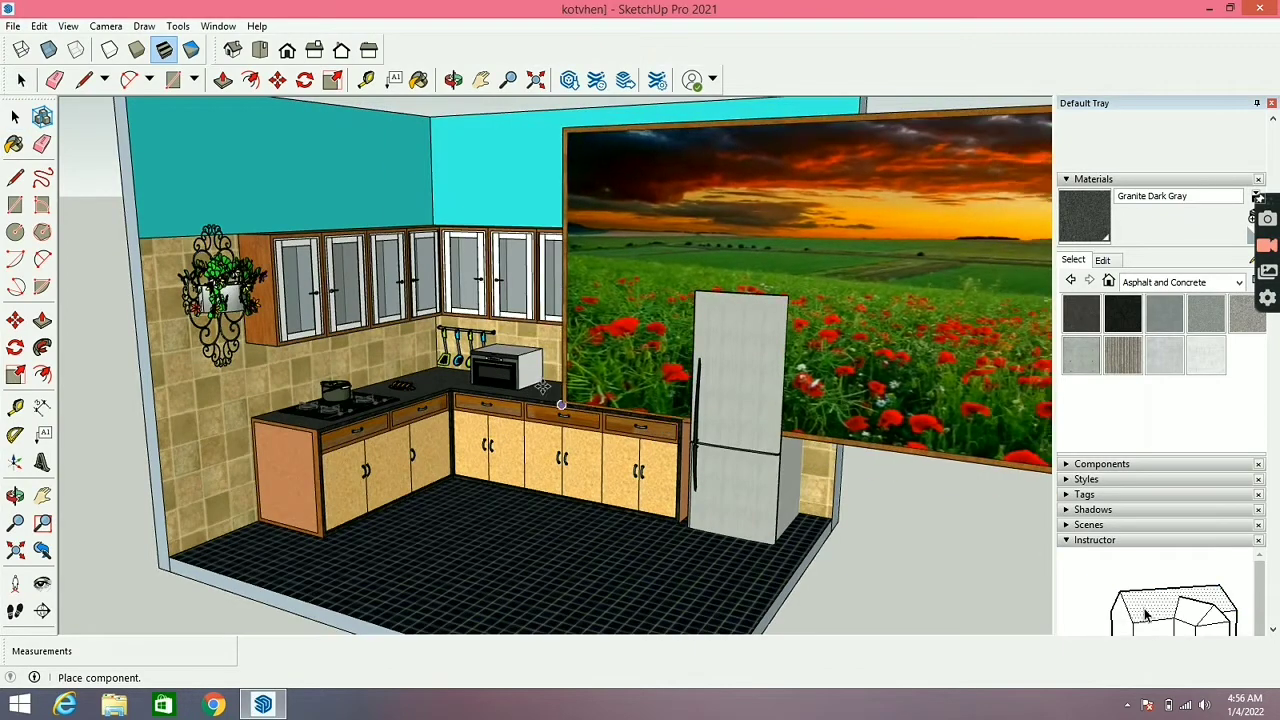
pyautogui.scroll(-5, 542, 387)
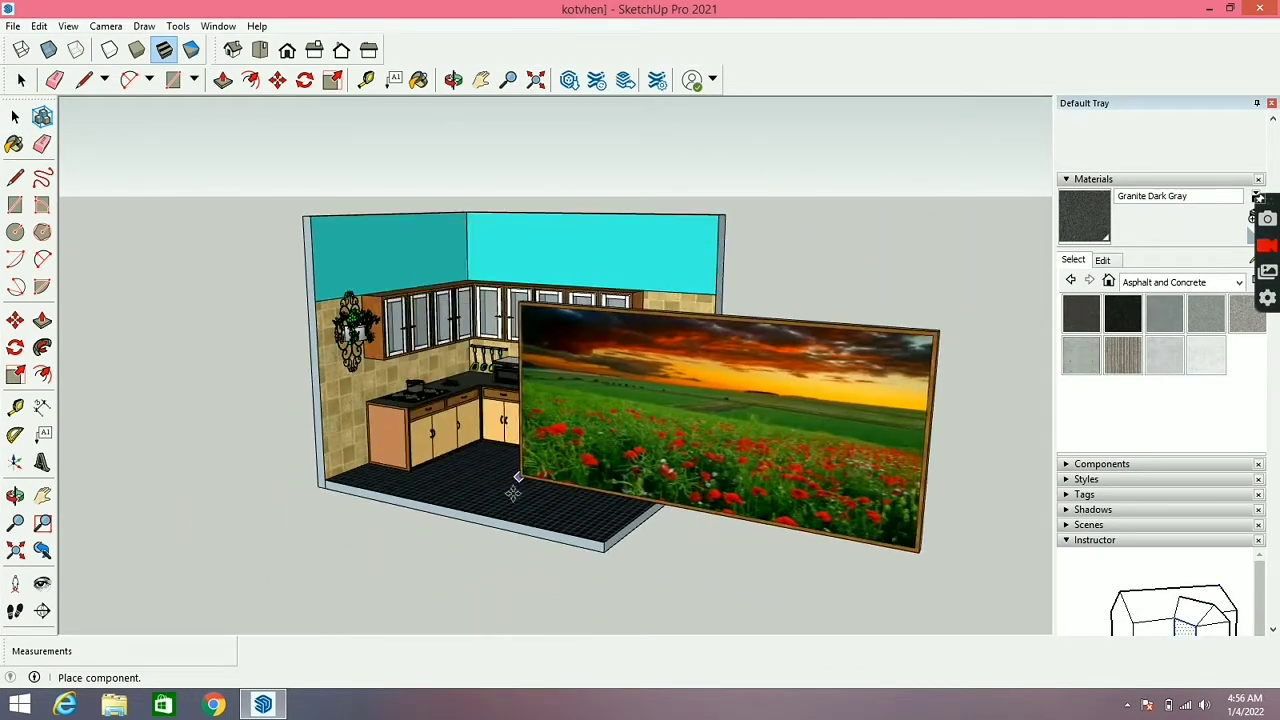
pyautogui.click(512, 492)
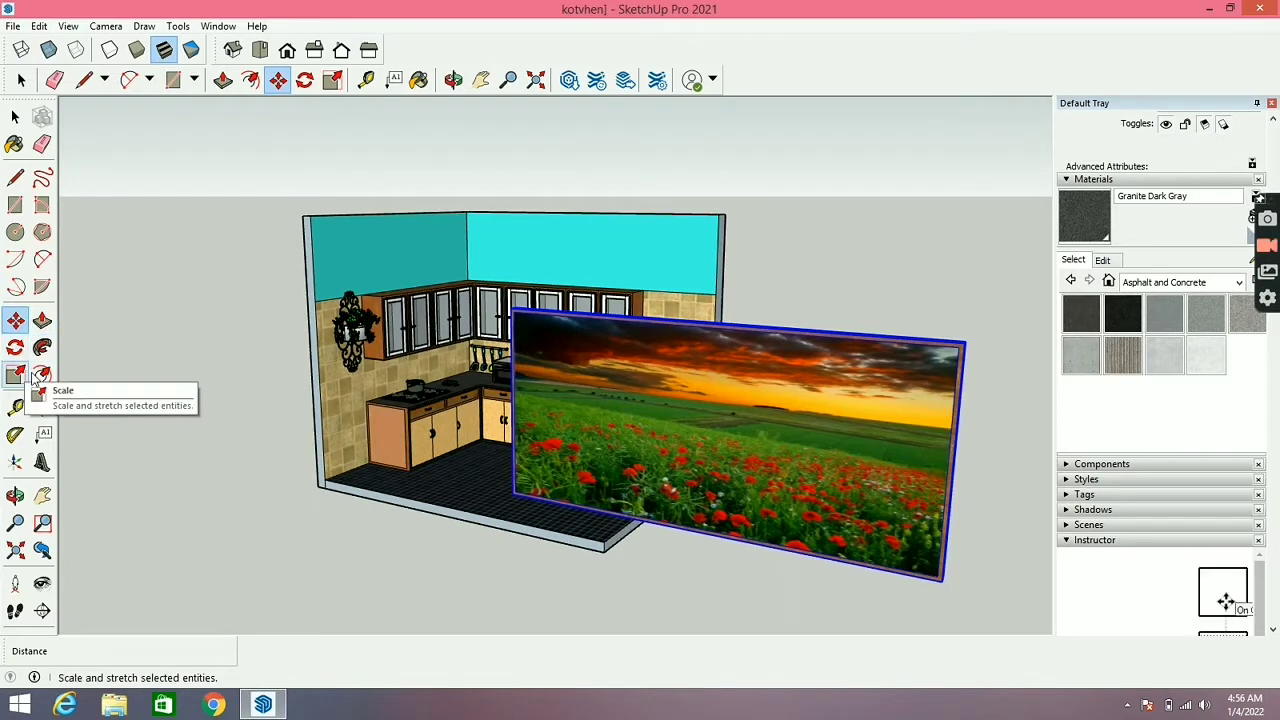
# Scale the poppy-field picture down, move it up in front of the turquoise wall above the cabinets, and clear the selection
pyautogui.click(15, 375)
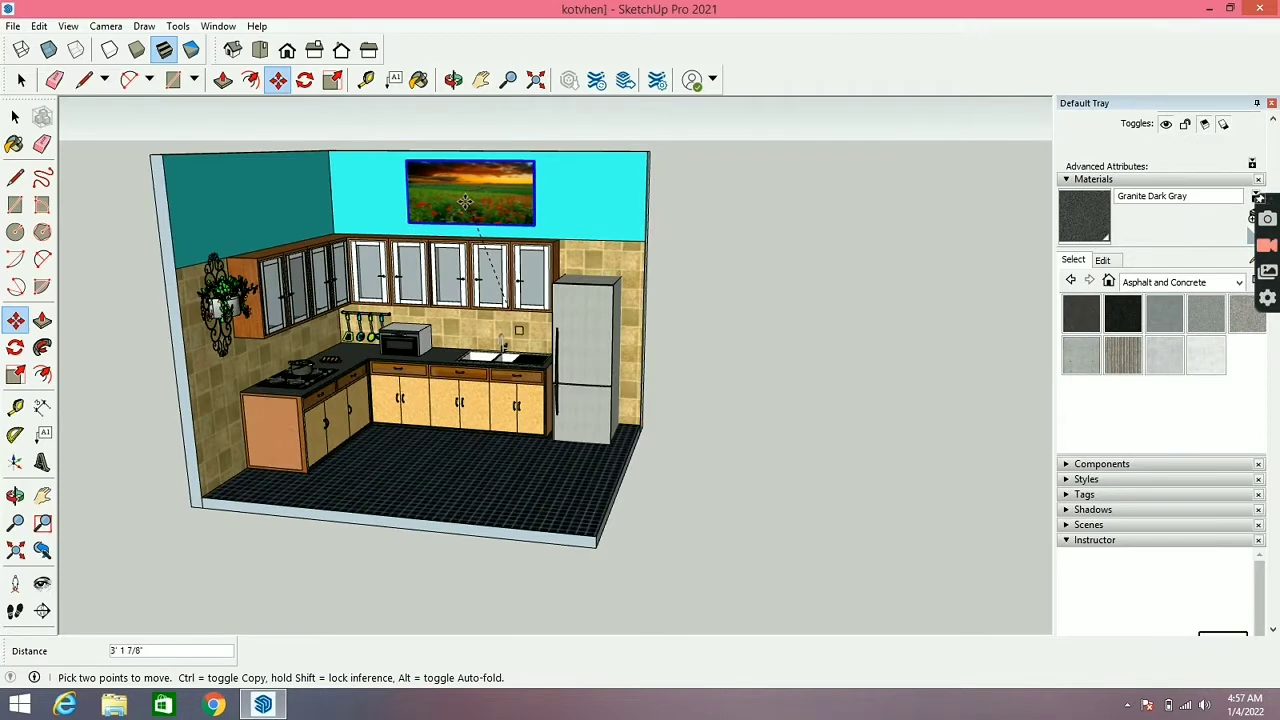
pyautogui.click(448, 199)
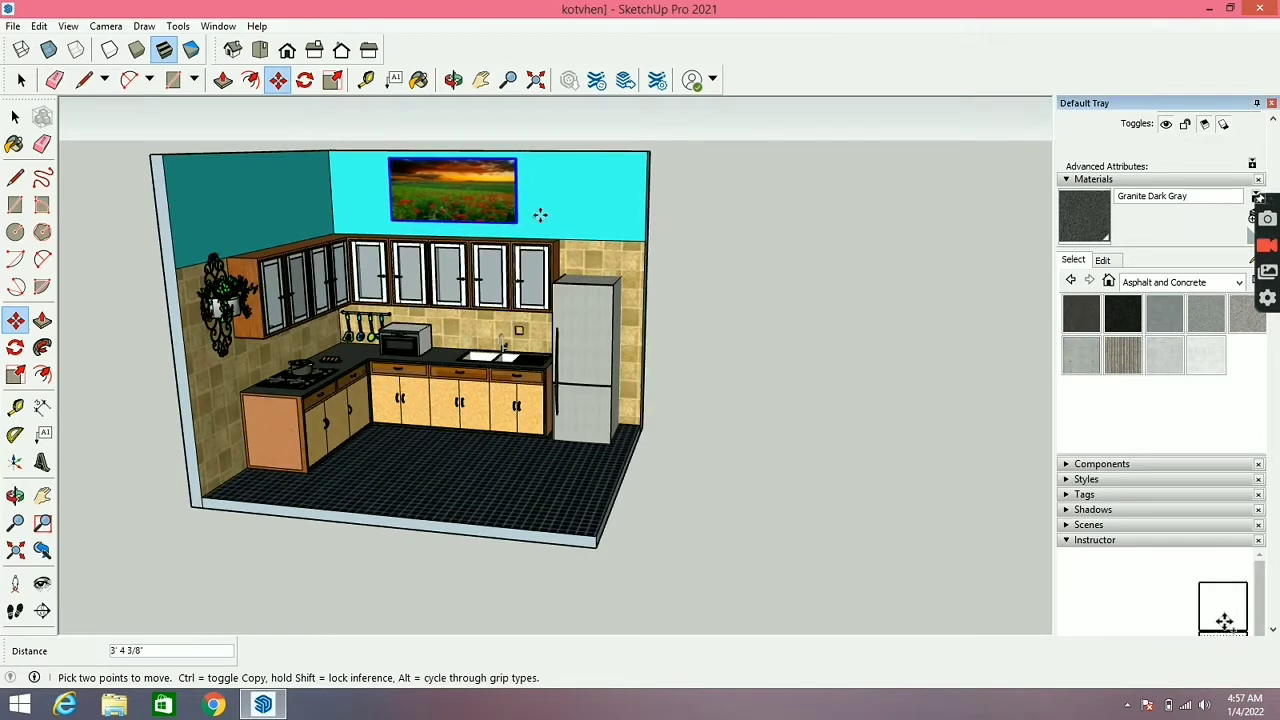
pyautogui.hotkey('ctrl', 't')
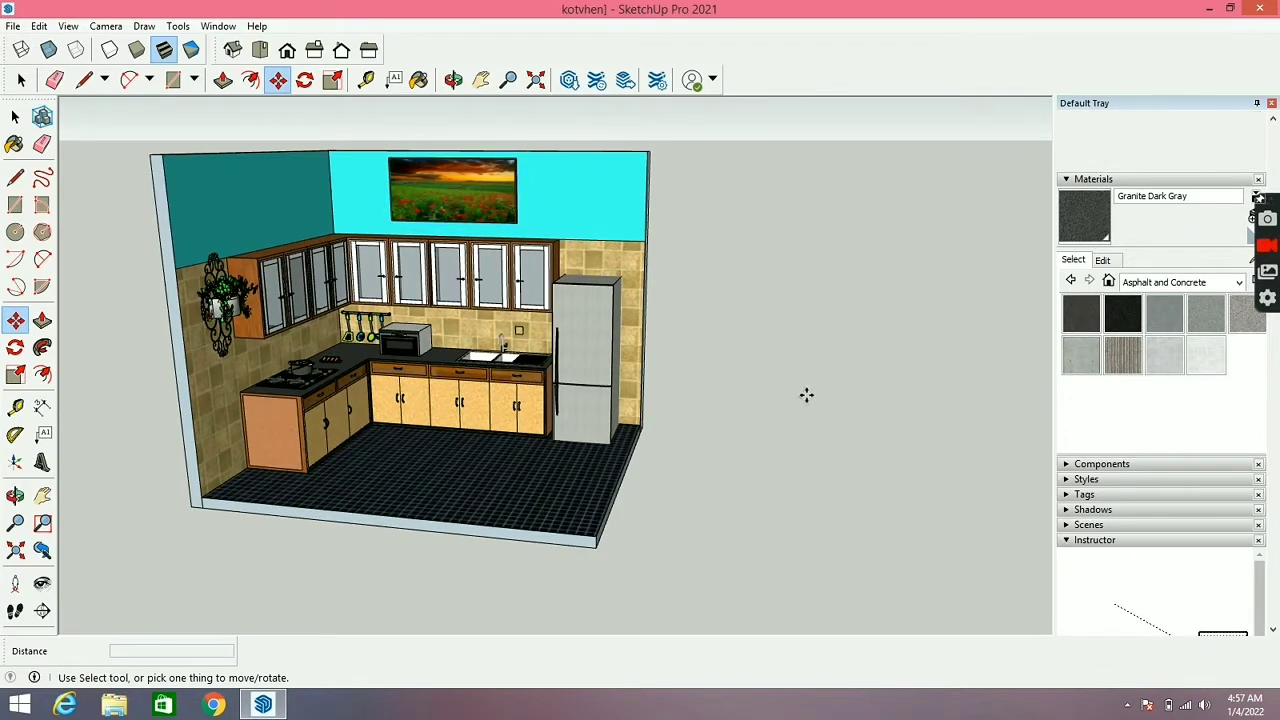
# Move the picture about 7' 3 3/16" back onto the face of the turquoise wall above the sink-side cabinets
pyautogui.press('o')
pyautogui.moveTo(754, 391); pyautogui.dragTo(508, 396)
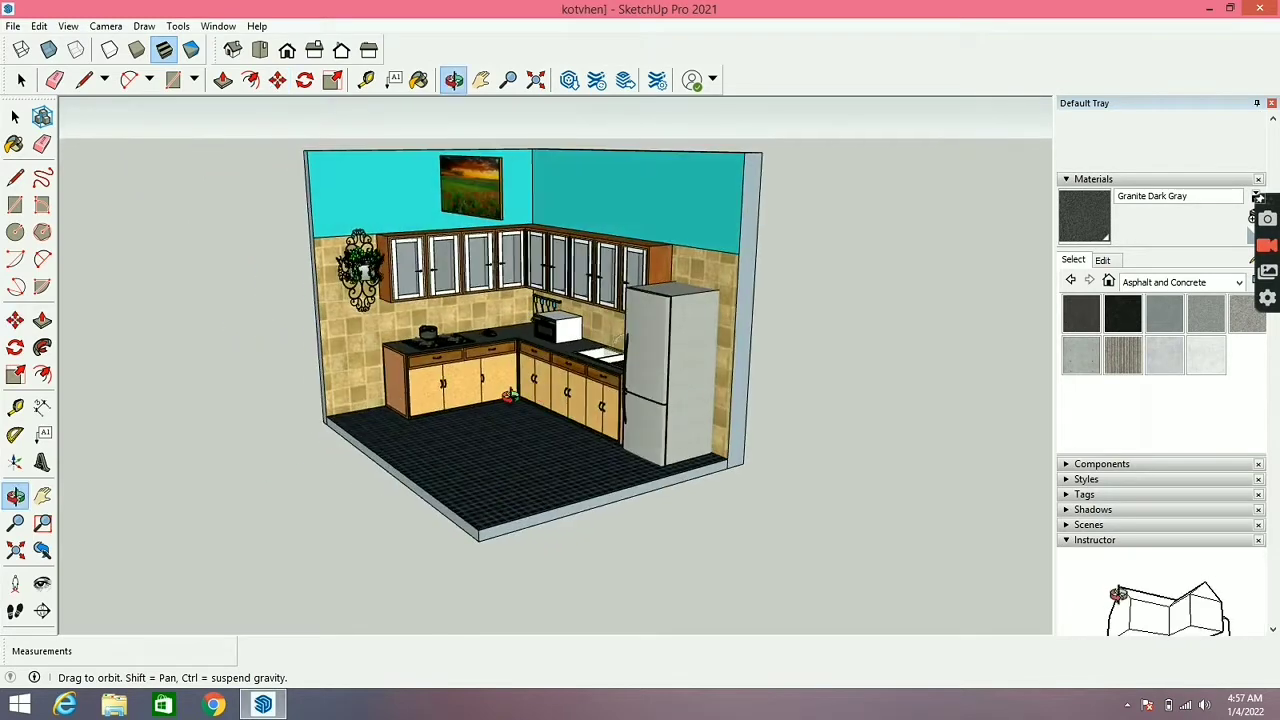
pyautogui.moveTo(509, 396); pyautogui.dragTo(479, 385, button='middle')
pyautogui.scroll(2, 479, 348)
pyautogui.scroll(3, 478, 155)
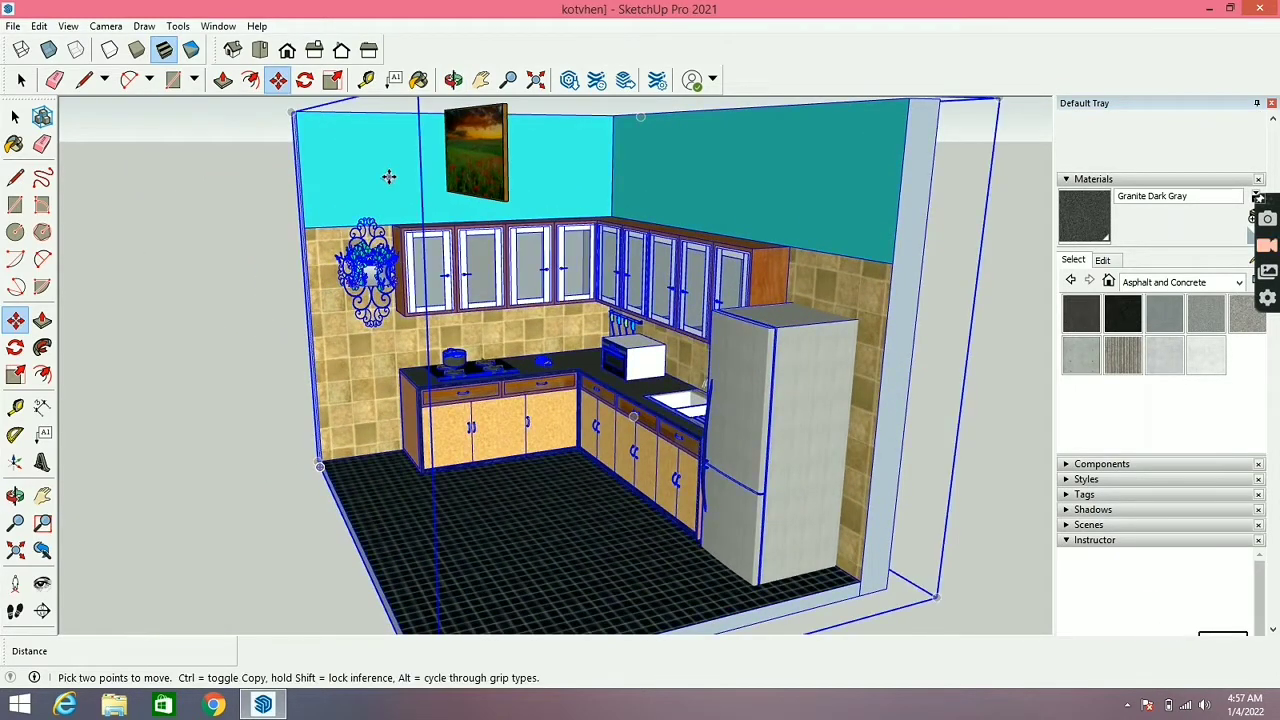
pyautogui.click(15, 117)
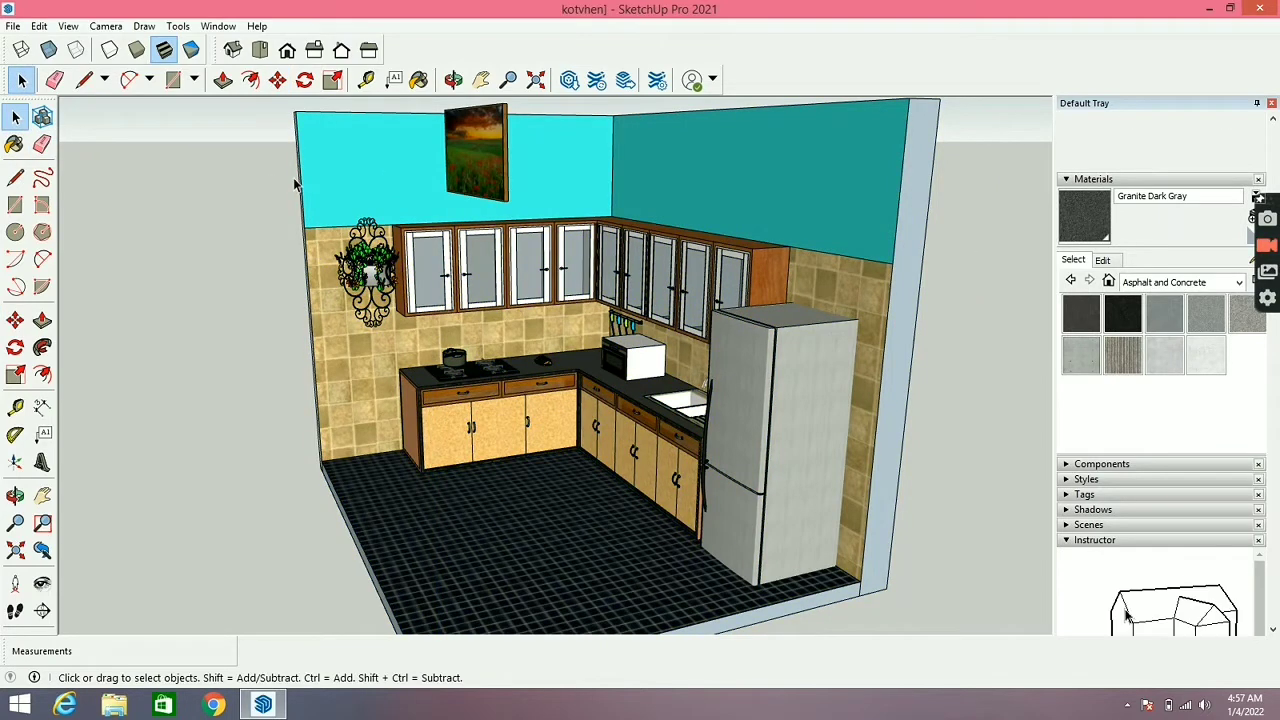
pyautogui.click(349, 181)
pyautogui.doubleClick(540, 203)
pyautogui.click(536, 201)
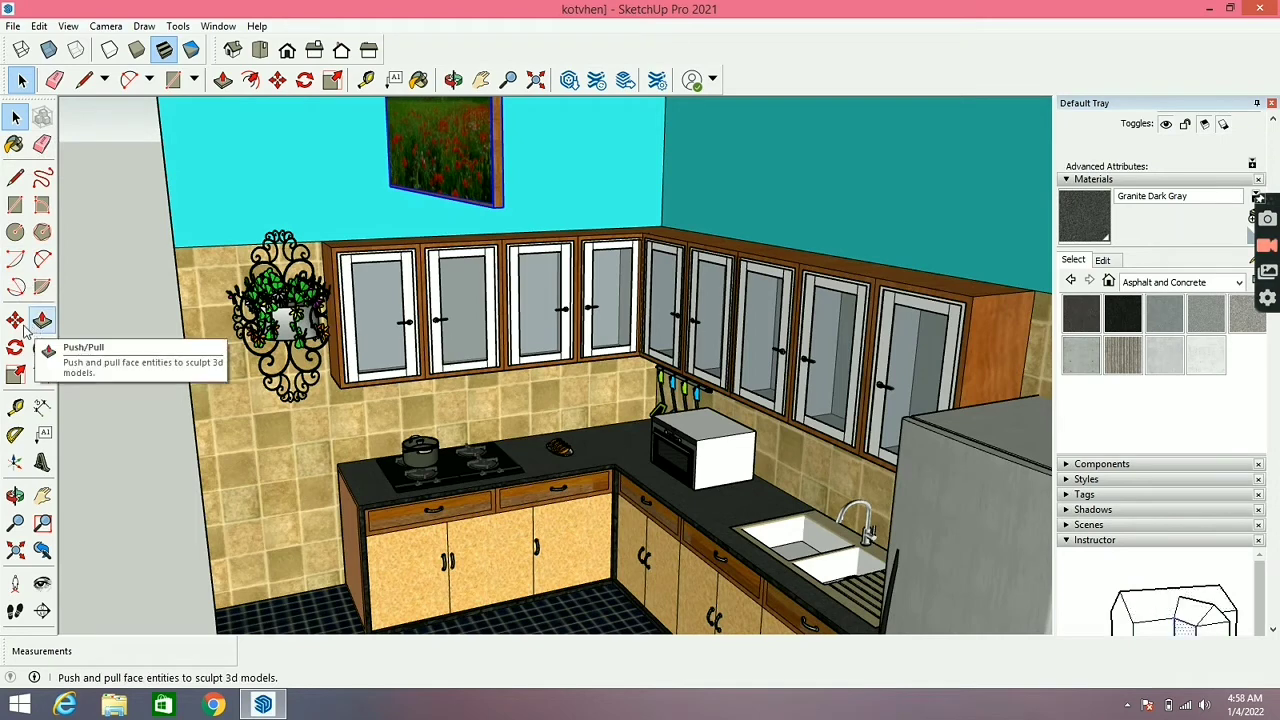
pyautogui.click(15, 320)
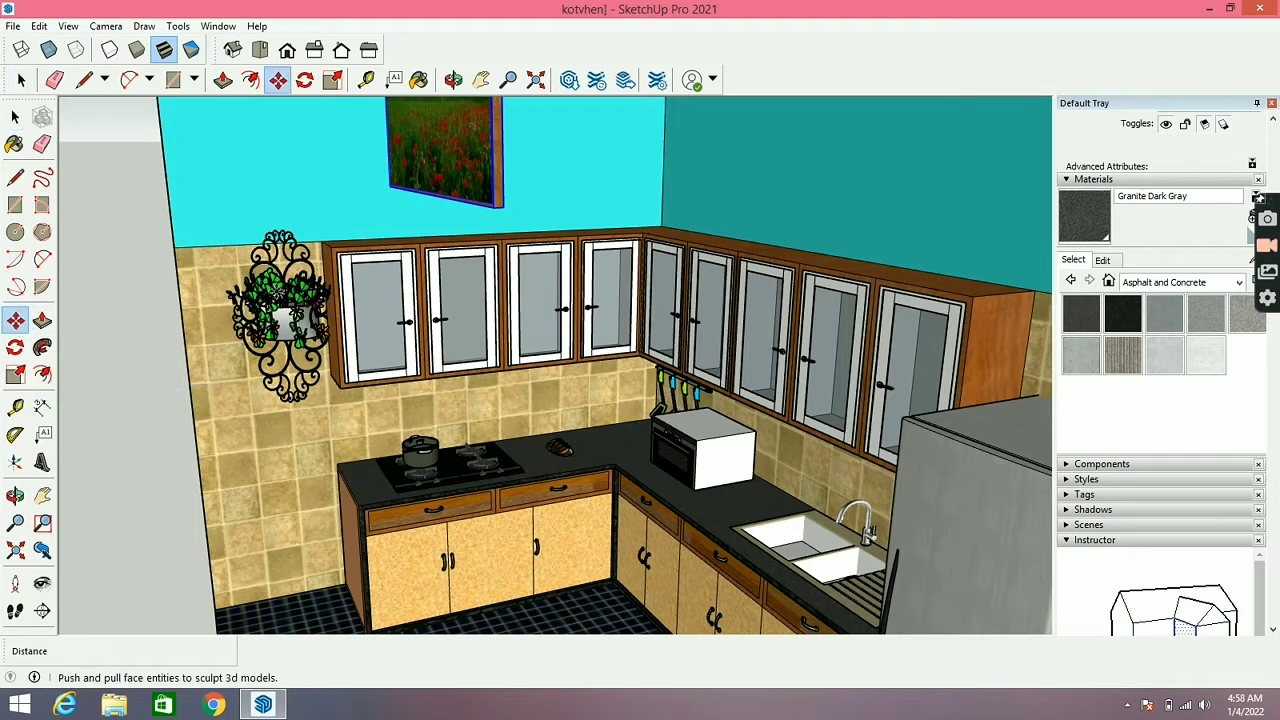
pyautogui.click(503, 216)
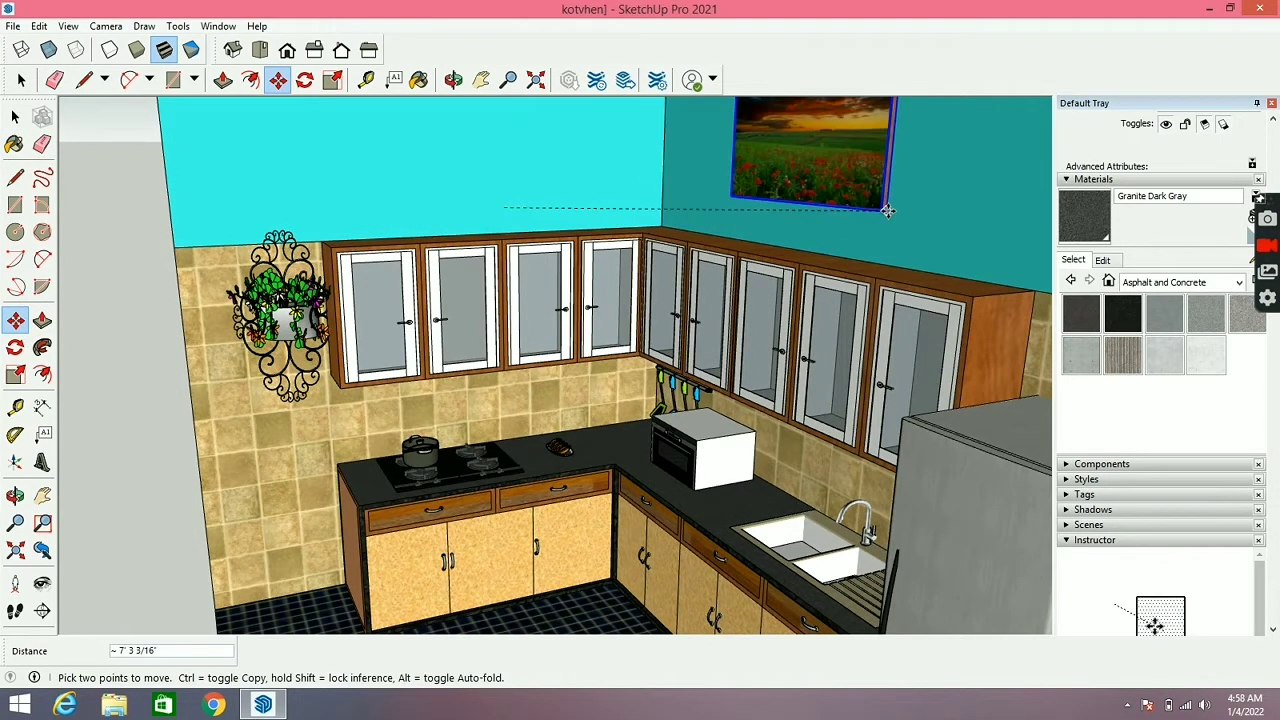
pyautogui.scroll(-4, 888, 211)
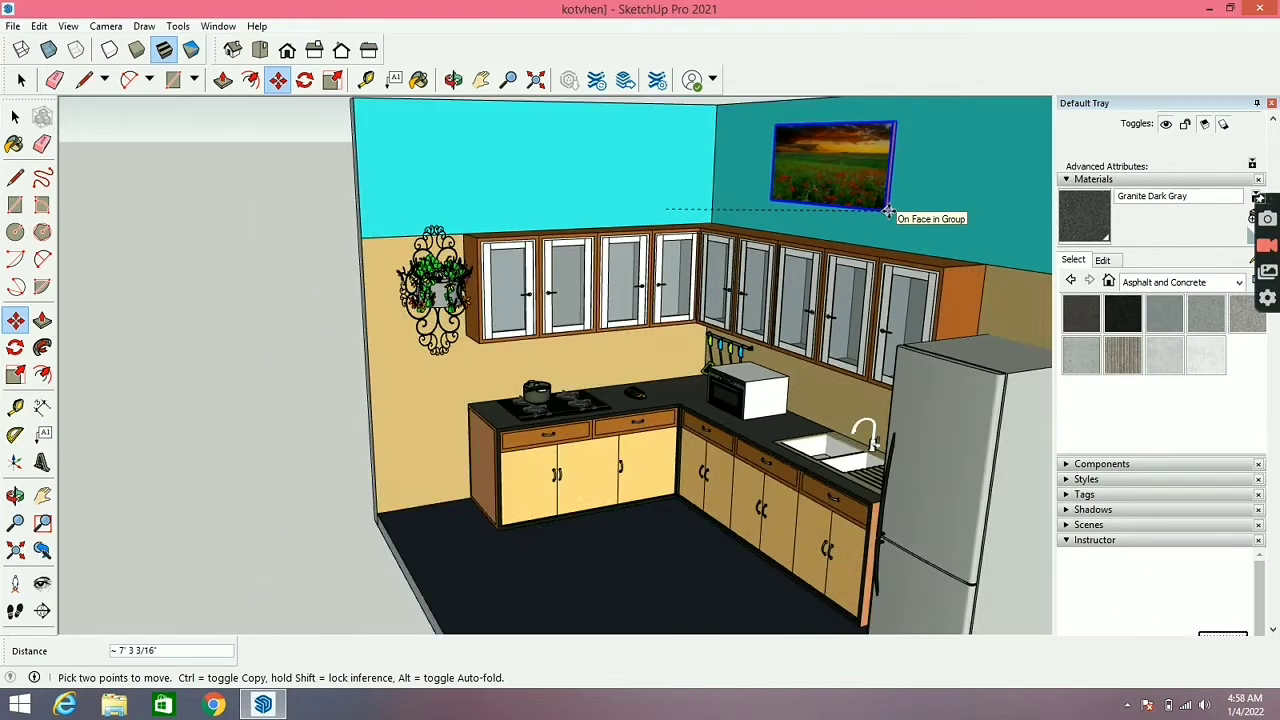
pyautogui.click(888, 211)
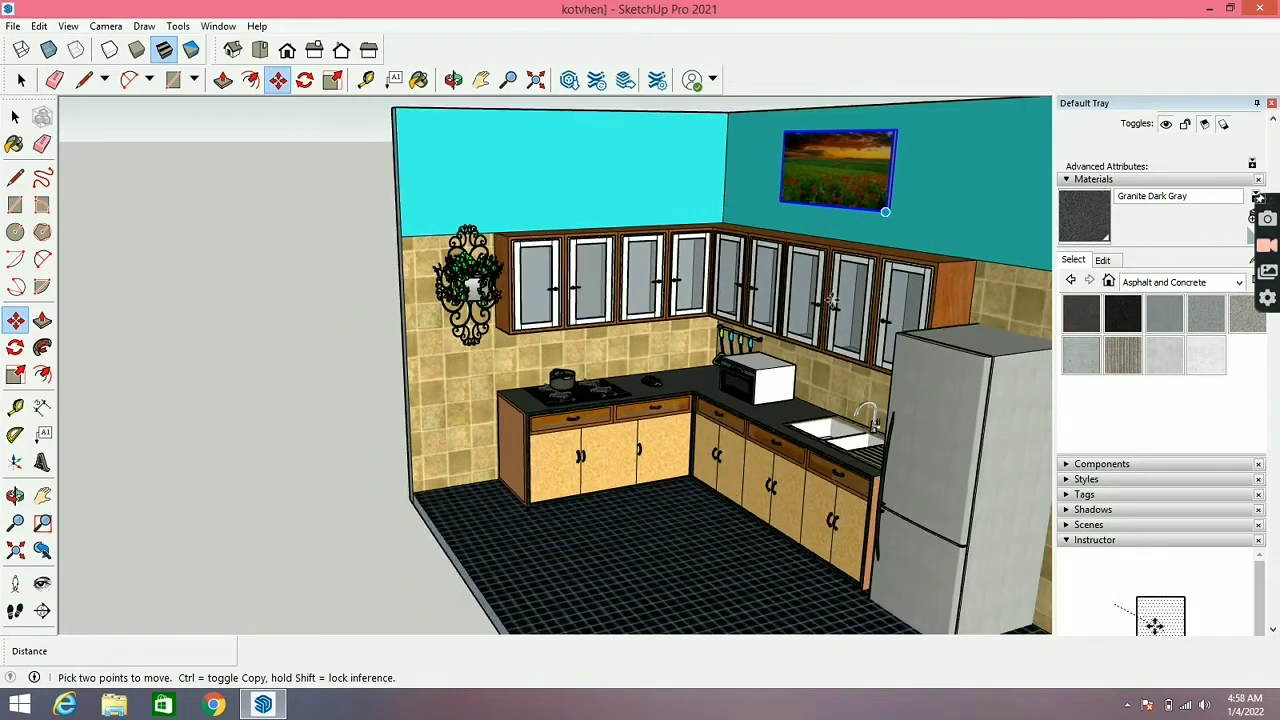
# Shift the picture about 1' 2 1/16" along the red axis toward the refrigerator, deselect it and leave the Move tool
pyautogui.moveTo(686, 598)
pyautogui.mouseDown(button='middle')
pyautogui.moveTo(409, 540)
pyautogui.moveTo(469, 584)
pyautogui.moveTo(938, 594)
pyautogui.mouseUp(button='middle')
pyautogui.press('m')
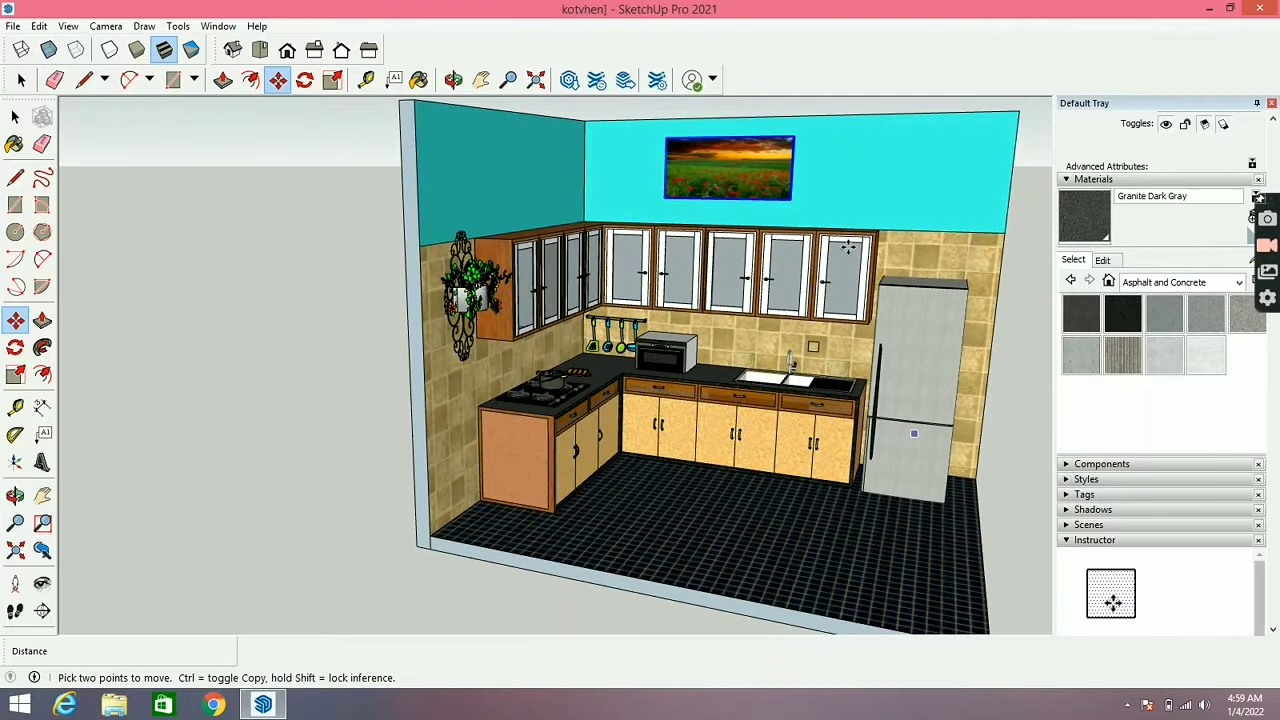
pyautogui.click(771, 171)
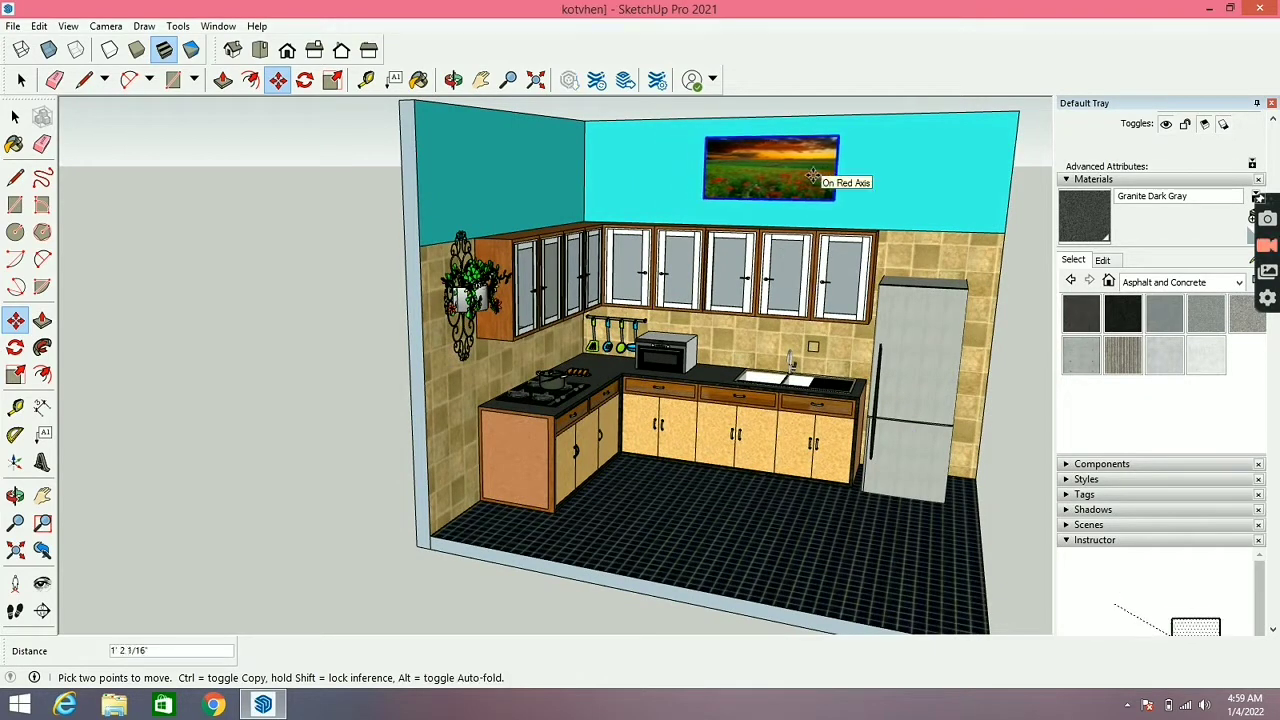
pyautogui.click(813, 175)
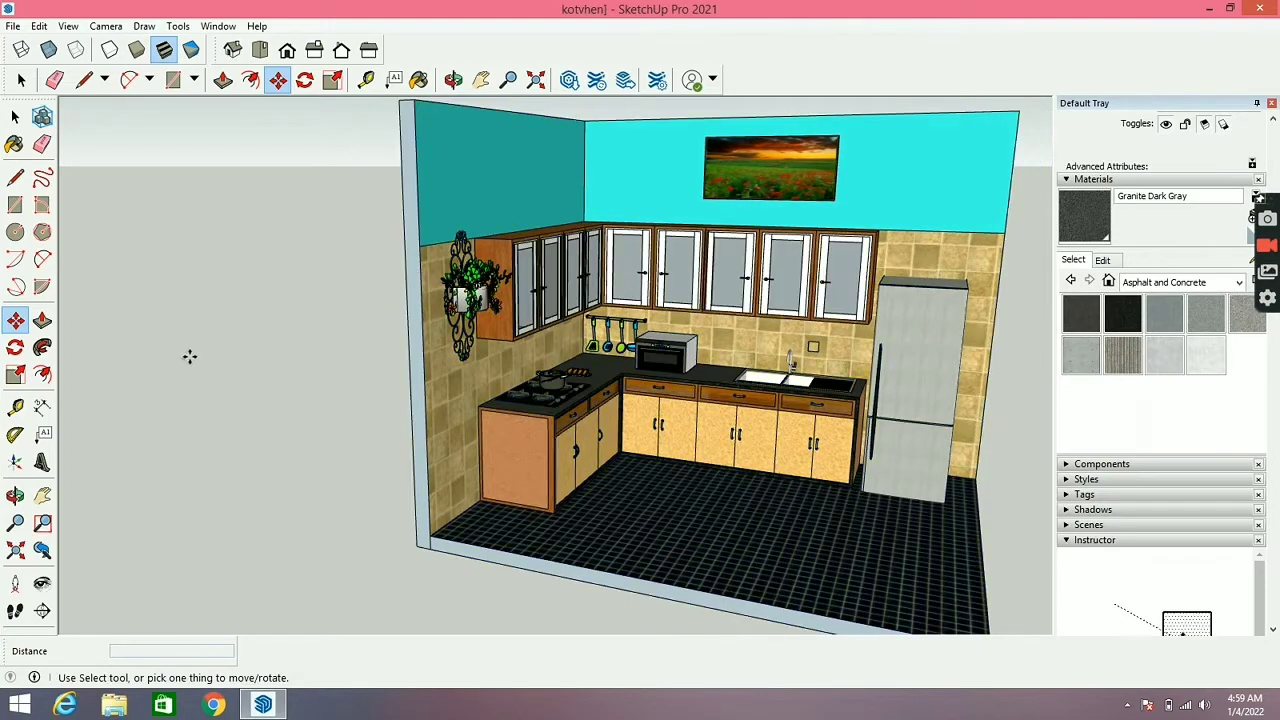
pyautogui.moveTo(200, 344); pyautogui.dragTo(170, 319, button='middle')
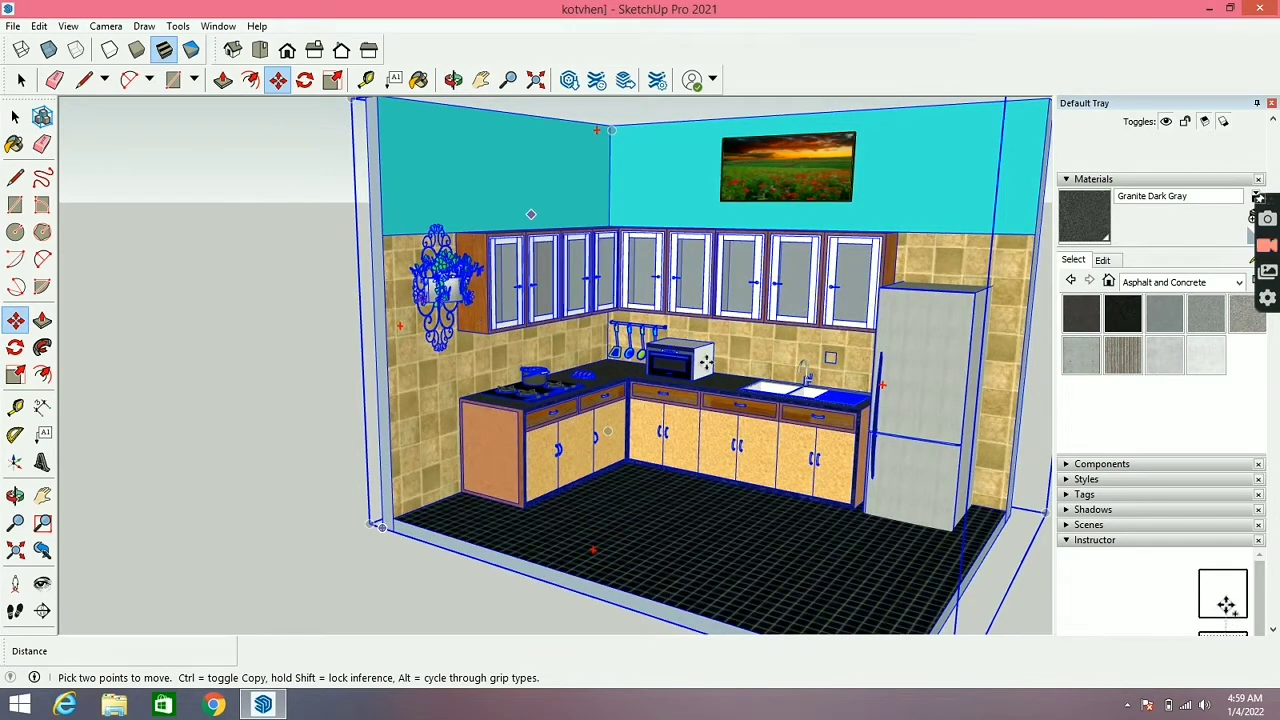
pyautogui.click(15, 117)
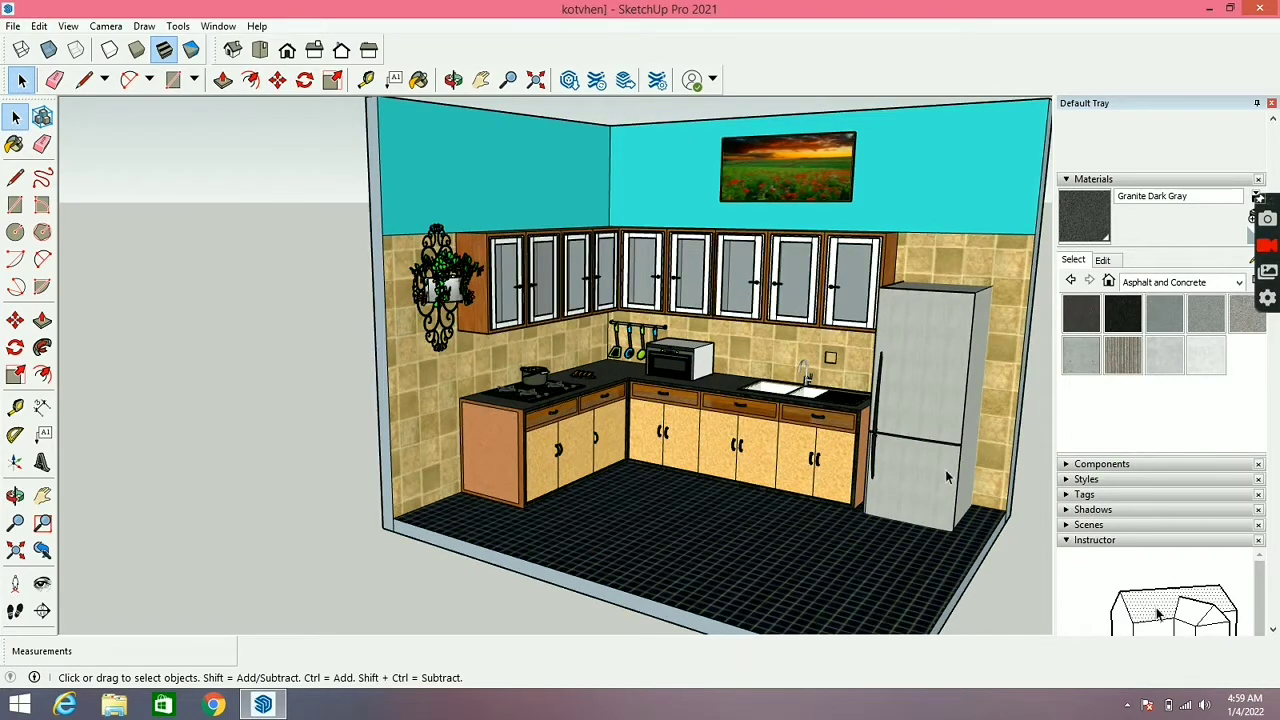
# Examine the finished kitchen from several angles, covering the stove corner, sink, cabinets, wall picture, tiled walls and floor
pyautogui.scroll(3, 715, 397)
pyautogui.scroll(2, 529, 389)
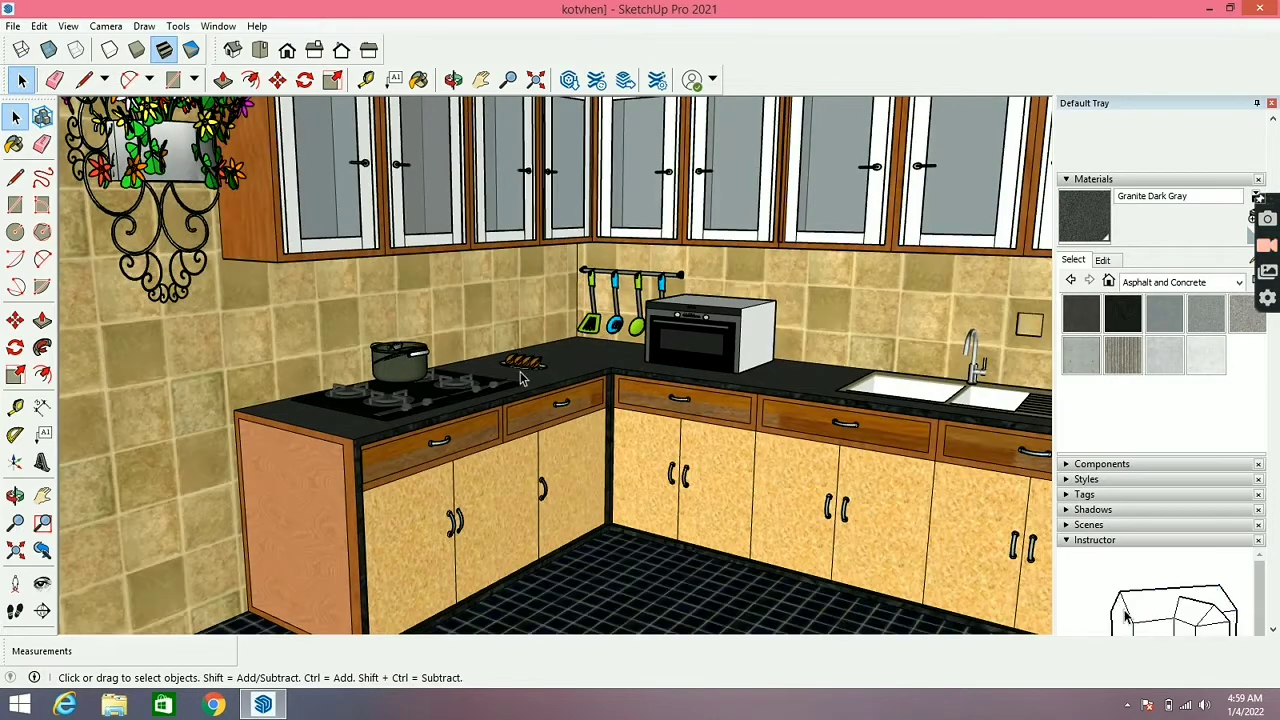
pyautogui.scroll(2, 520, 379)
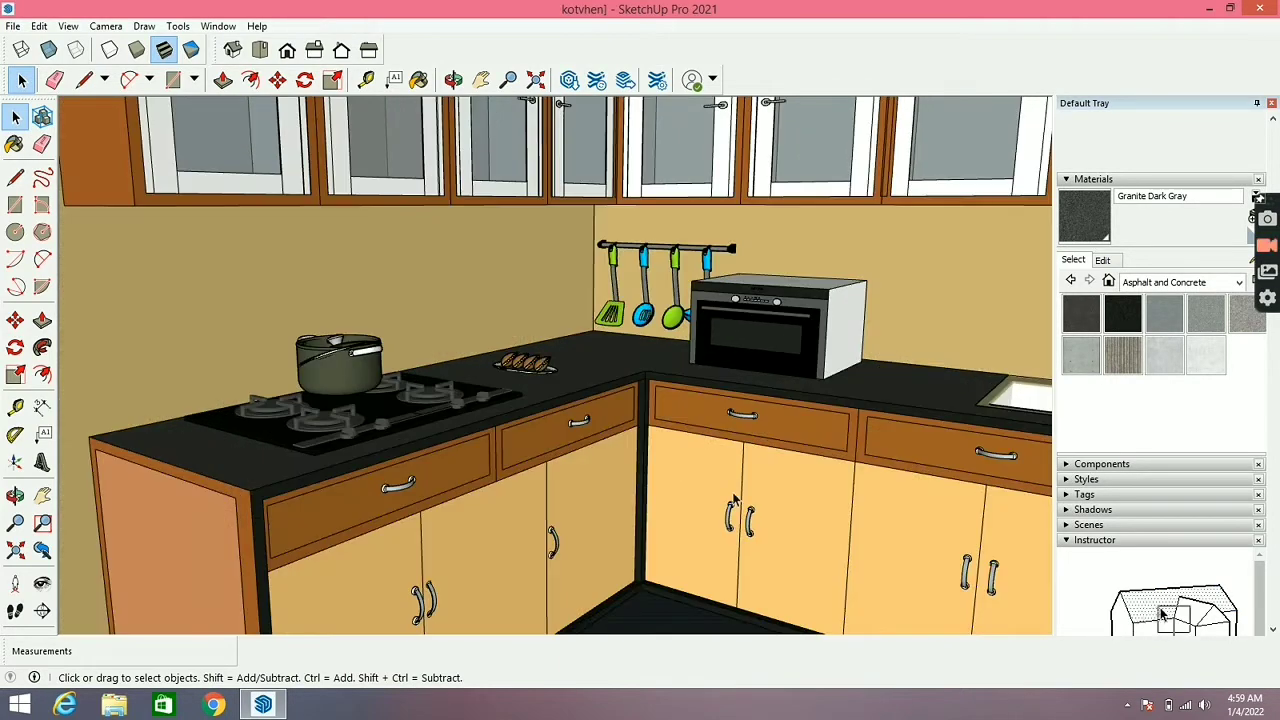
pyautogui.scroll(-6, 564, 318)
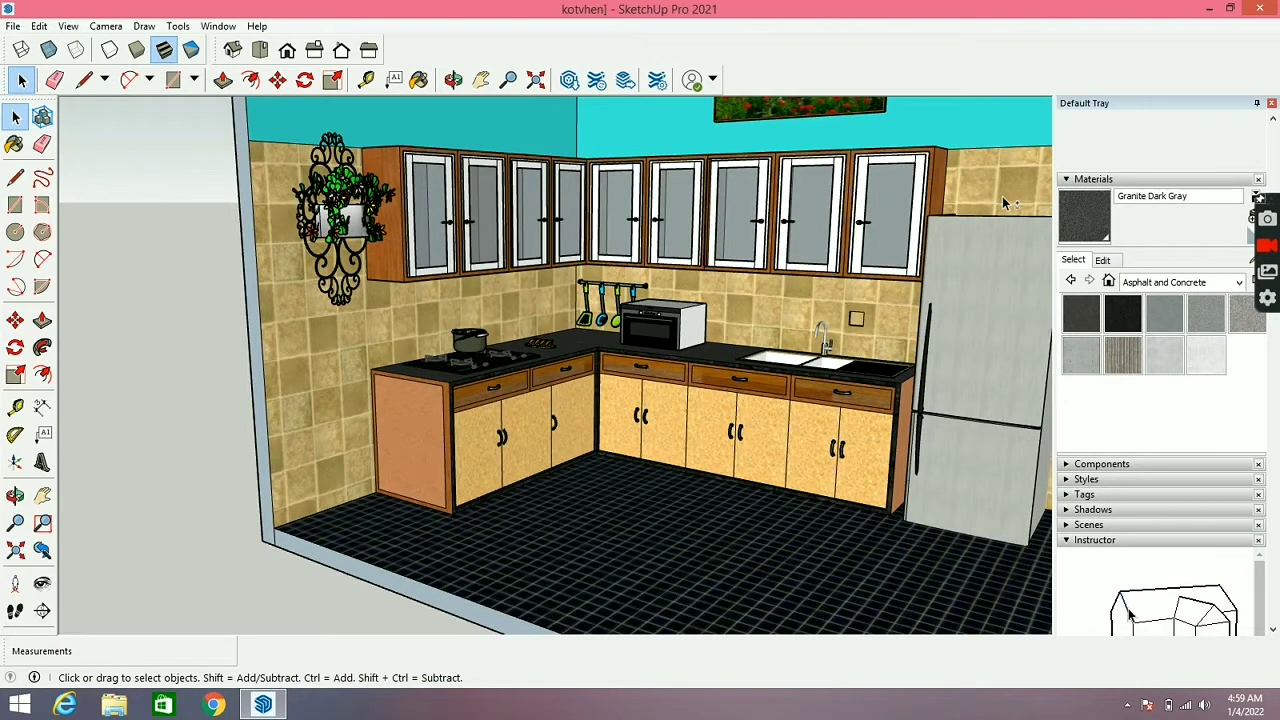
pyautogui.moveTo(1005, 203); pyautogui.dragTo(783, 326, button='middle')
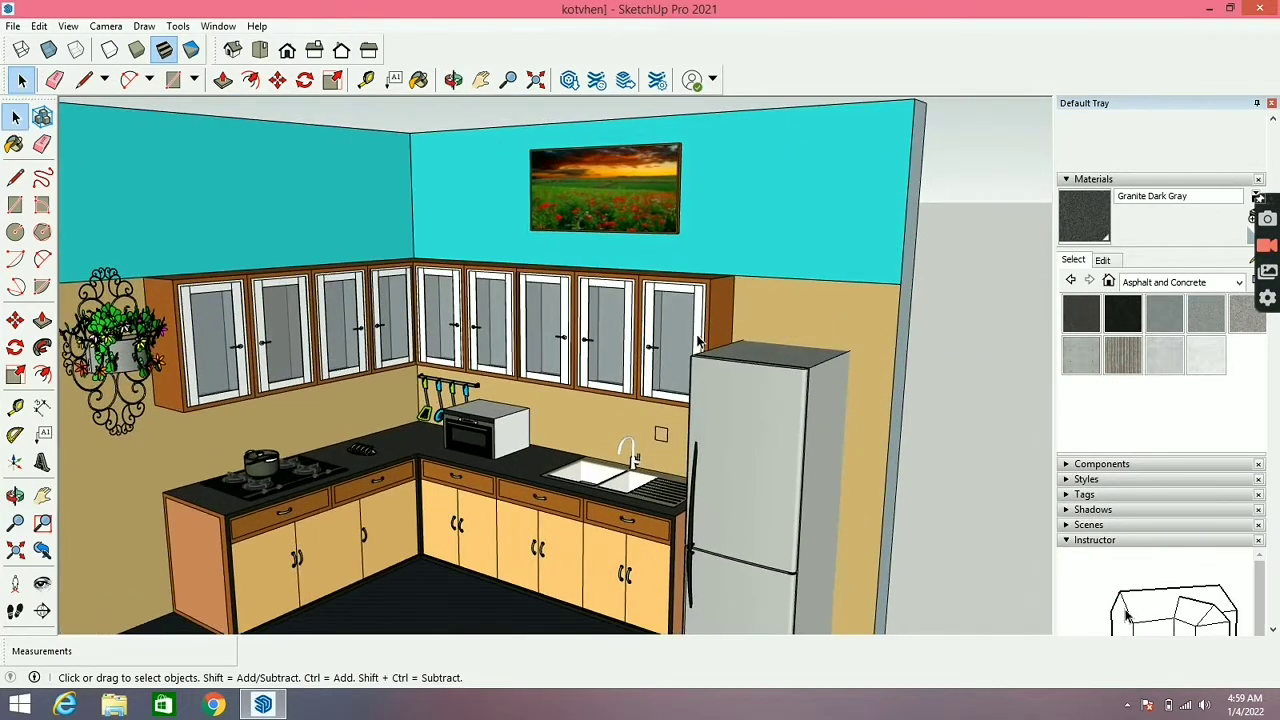
pyautogui.moveTo(977, 457); pyautogui.dragTo(603, 457, button='middle')
pyautogui.scroll(4, 415, 393)
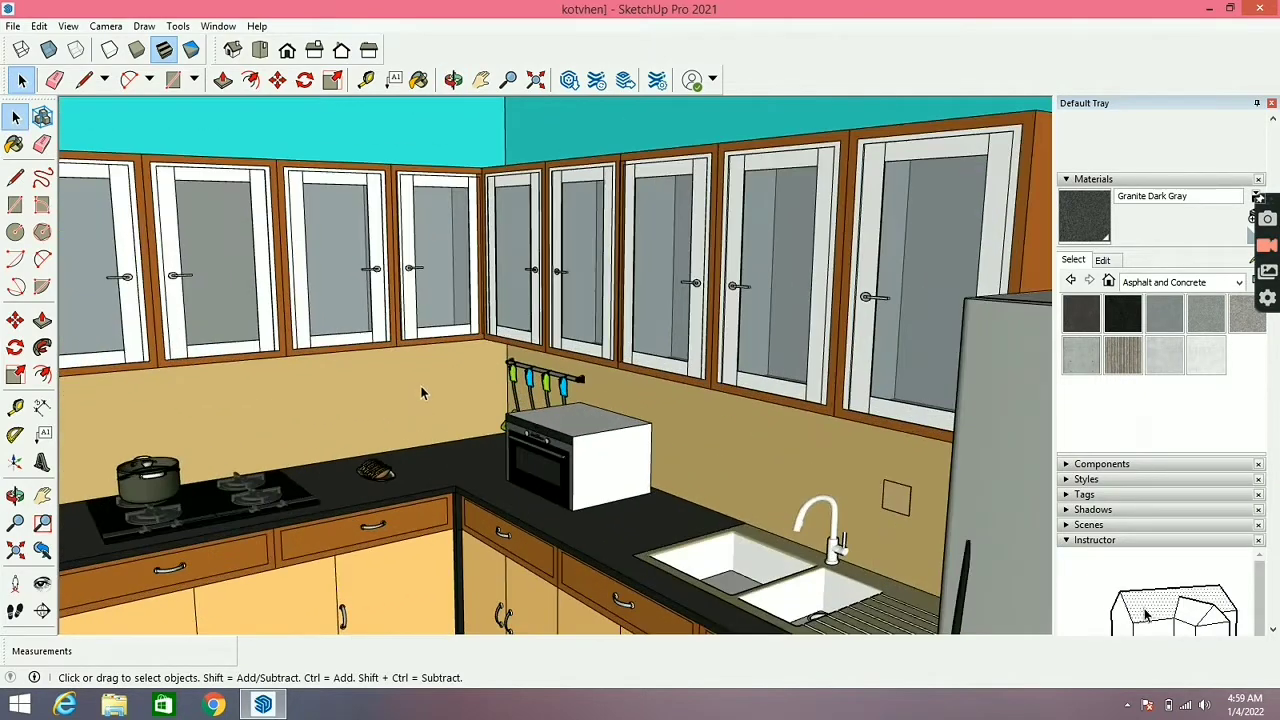
pyautogui.scroll(-3, 430, 388)
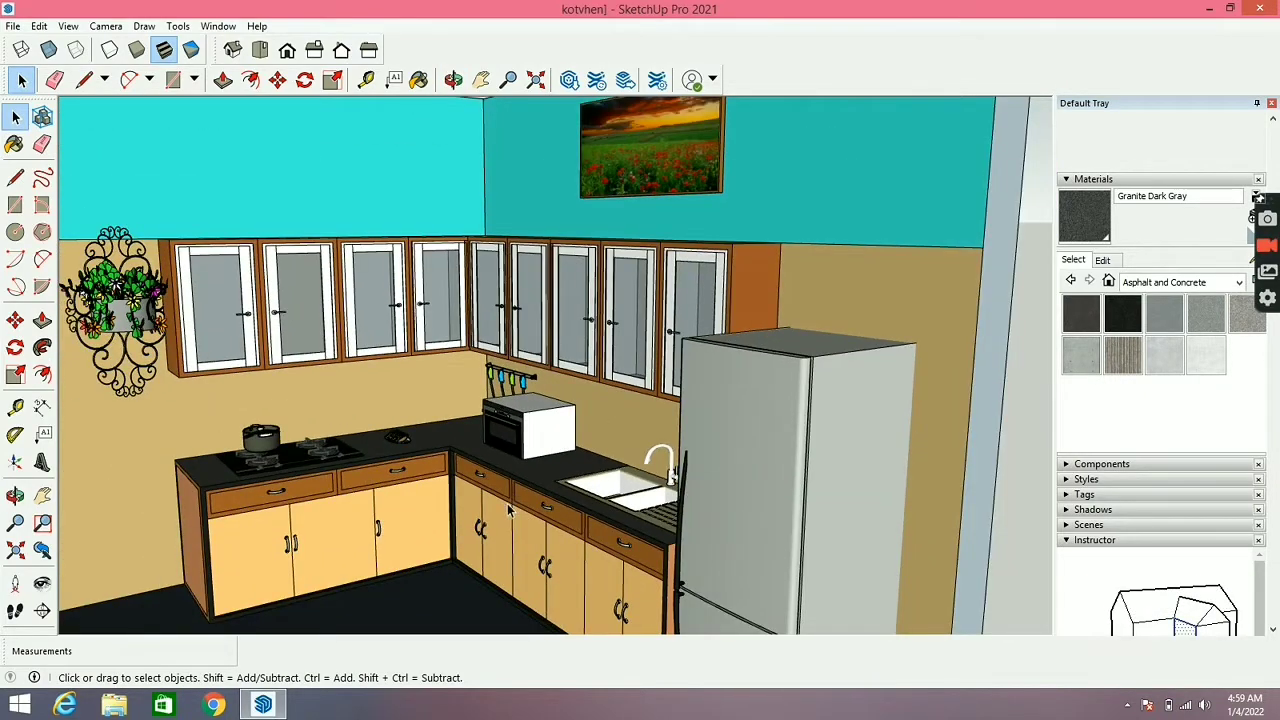
pyautogui.moveTo(508, 510); pyautogui.dragTo(629, 421, button='middle')
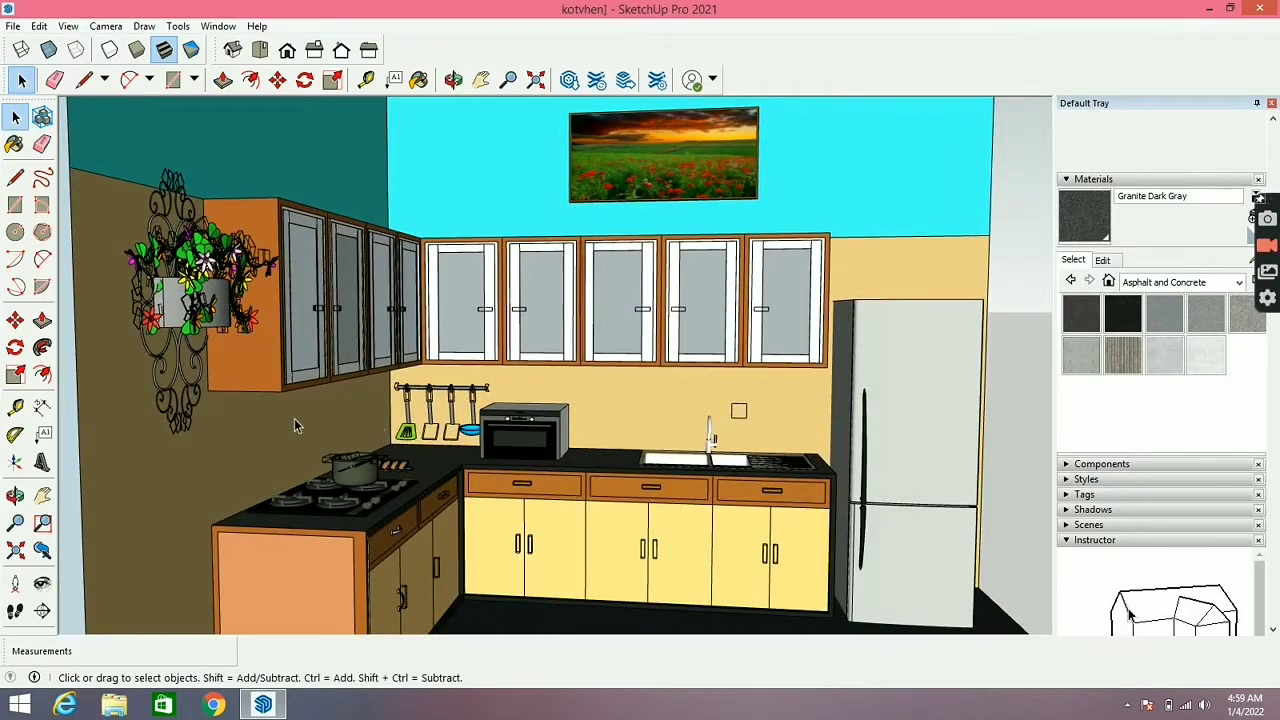
pyautogui.moveTo(290, 415); pyautogui.dragTo(340, 440, button='middle')
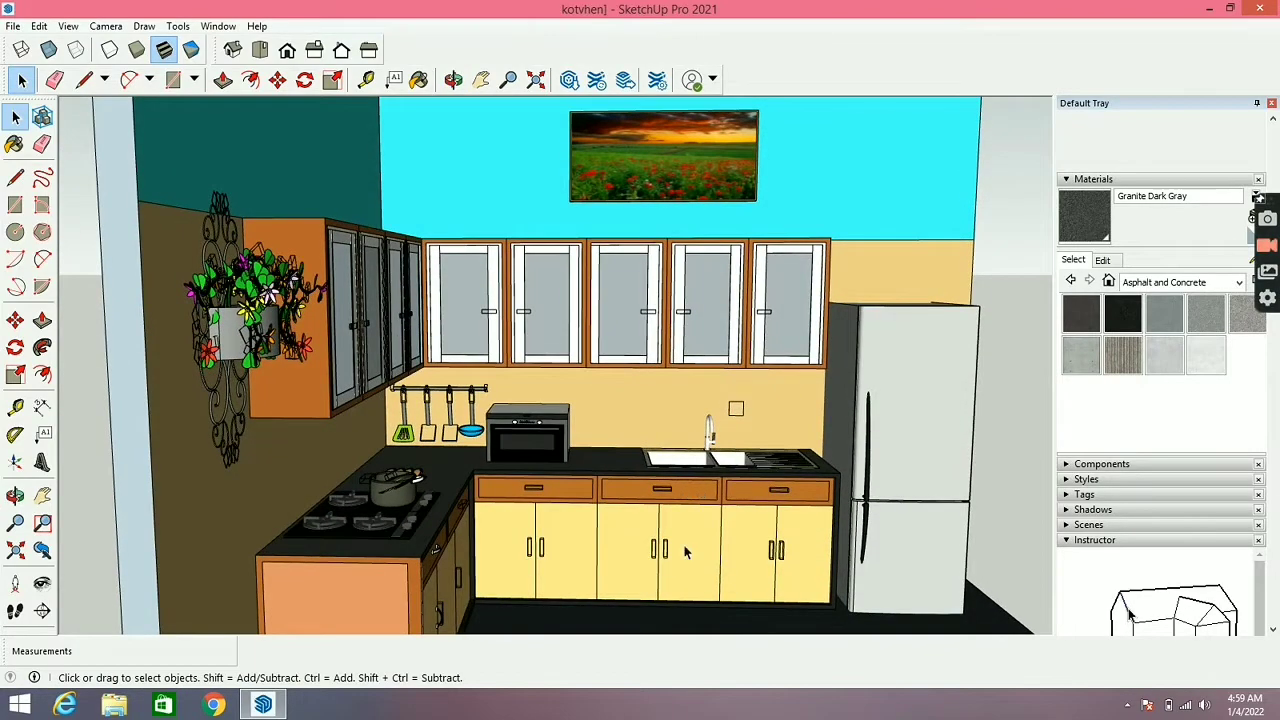
pyautogui.scroll(-5, 684, 548)
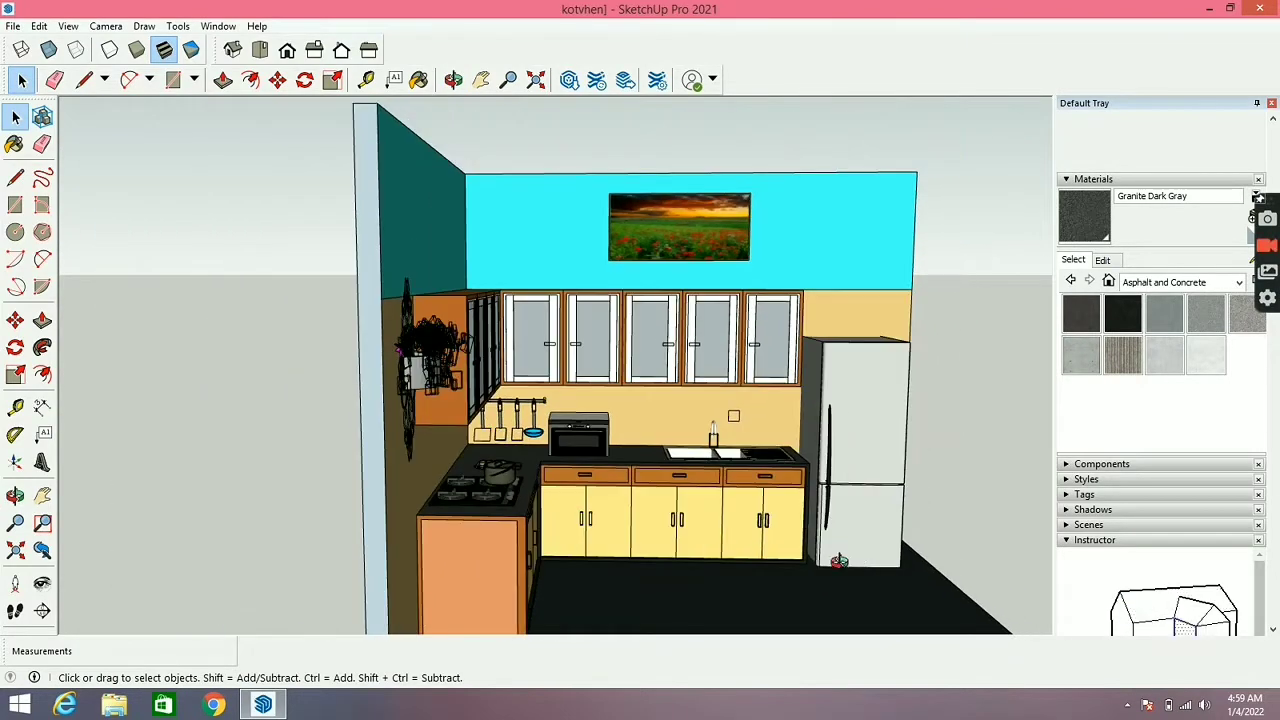
pyautogui.moveTo(839, 561); pyautogui.dragTo(663, 553, button='middle')
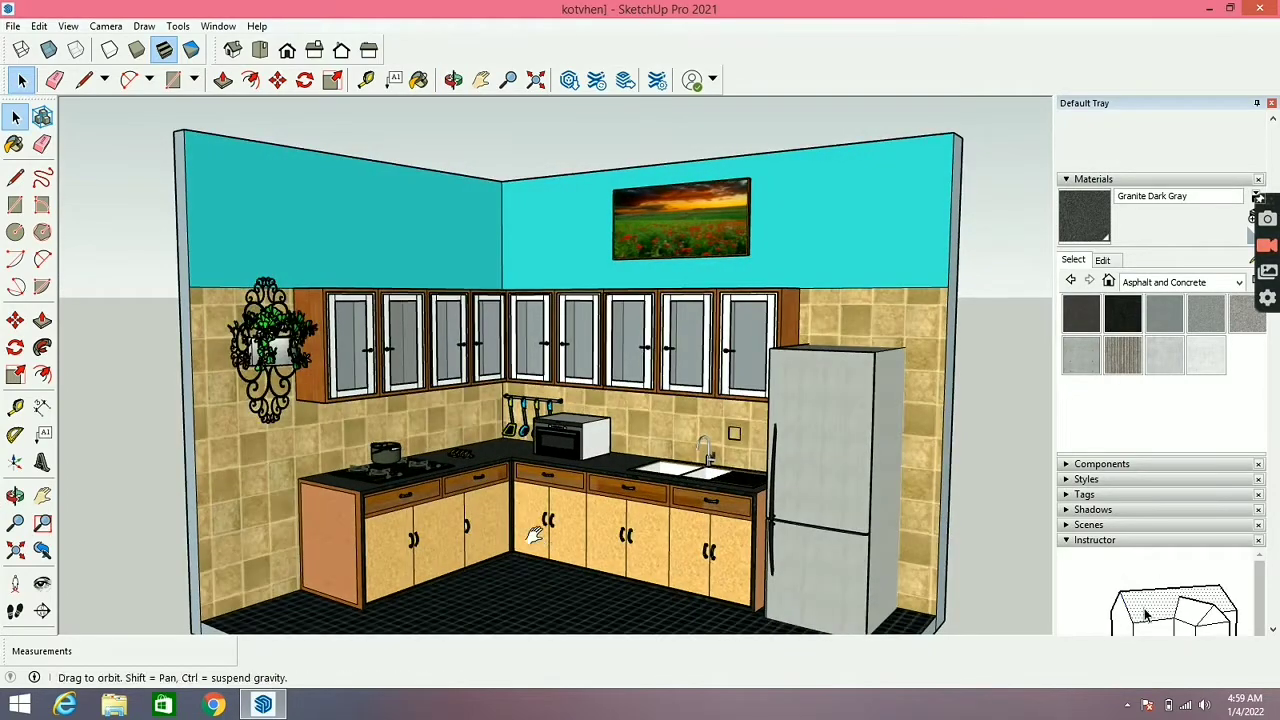
pyautogui.moveTo(535, 535); pyautogui.dragTo(517, 476, button='middle')
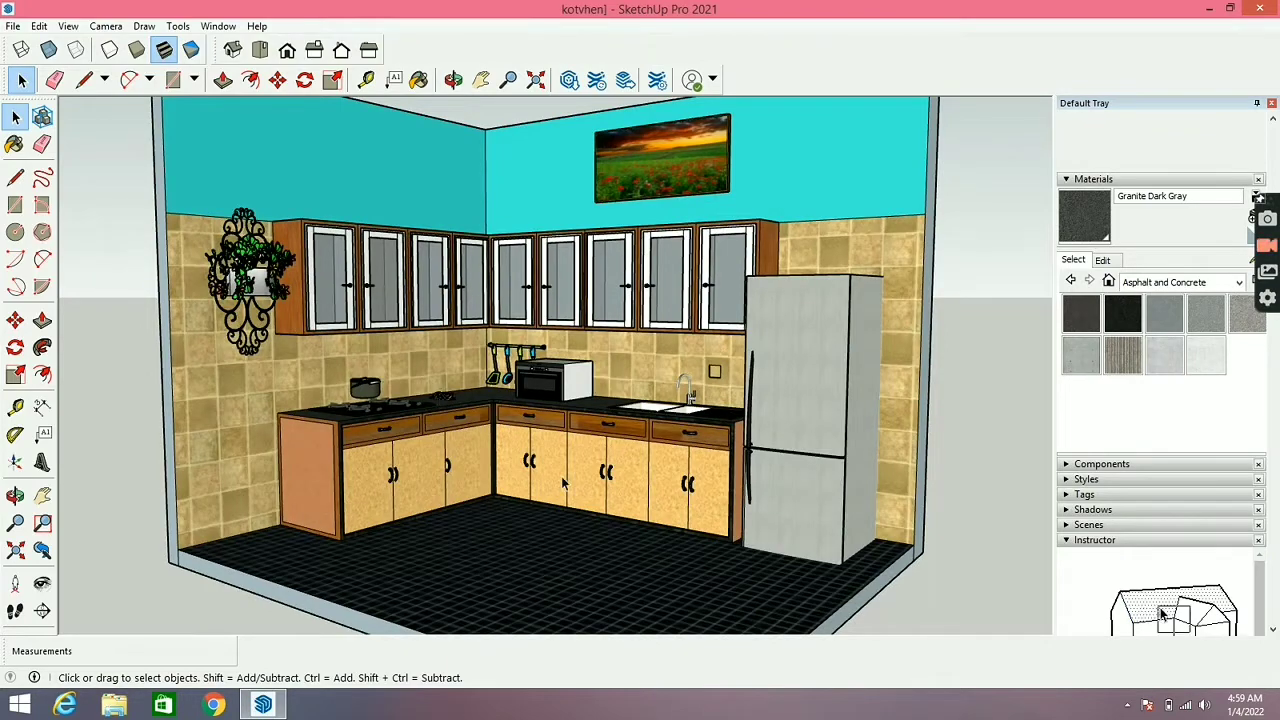
pyautogui.moveTo(562, 483); pyautogui.dragTo(473, 512, button='middle')
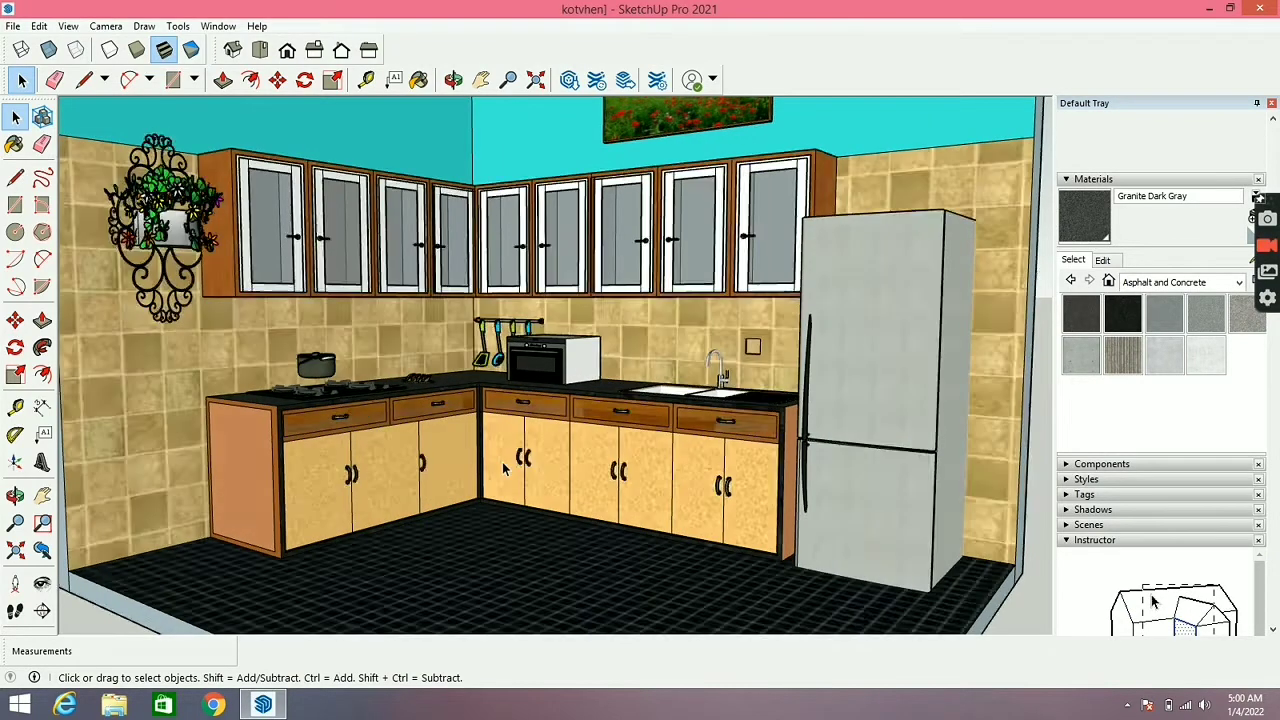